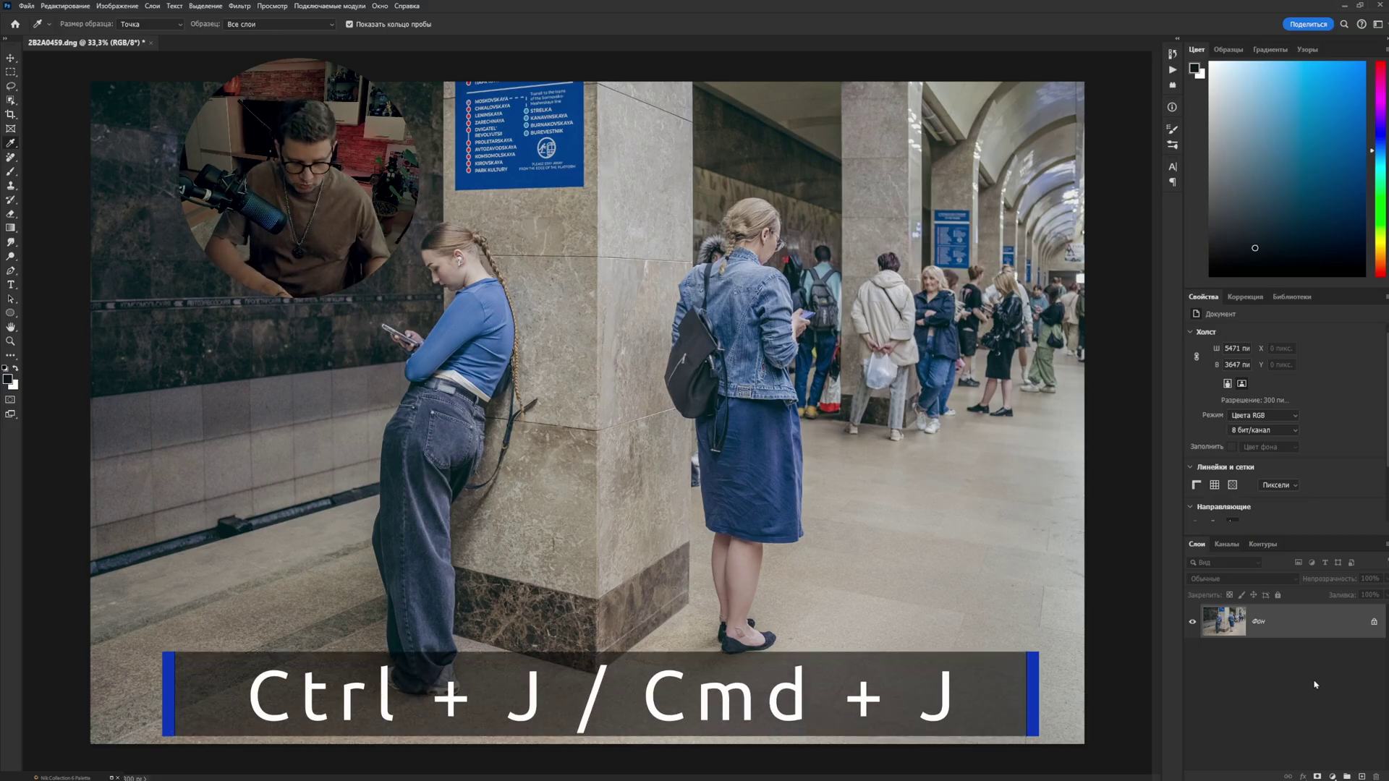
Duplicate the background layer with Ctrl+J and run Nik Collection's Silver Efex Pro 2 on the copy.
{"action": "key", "text": "ctrl+j"}
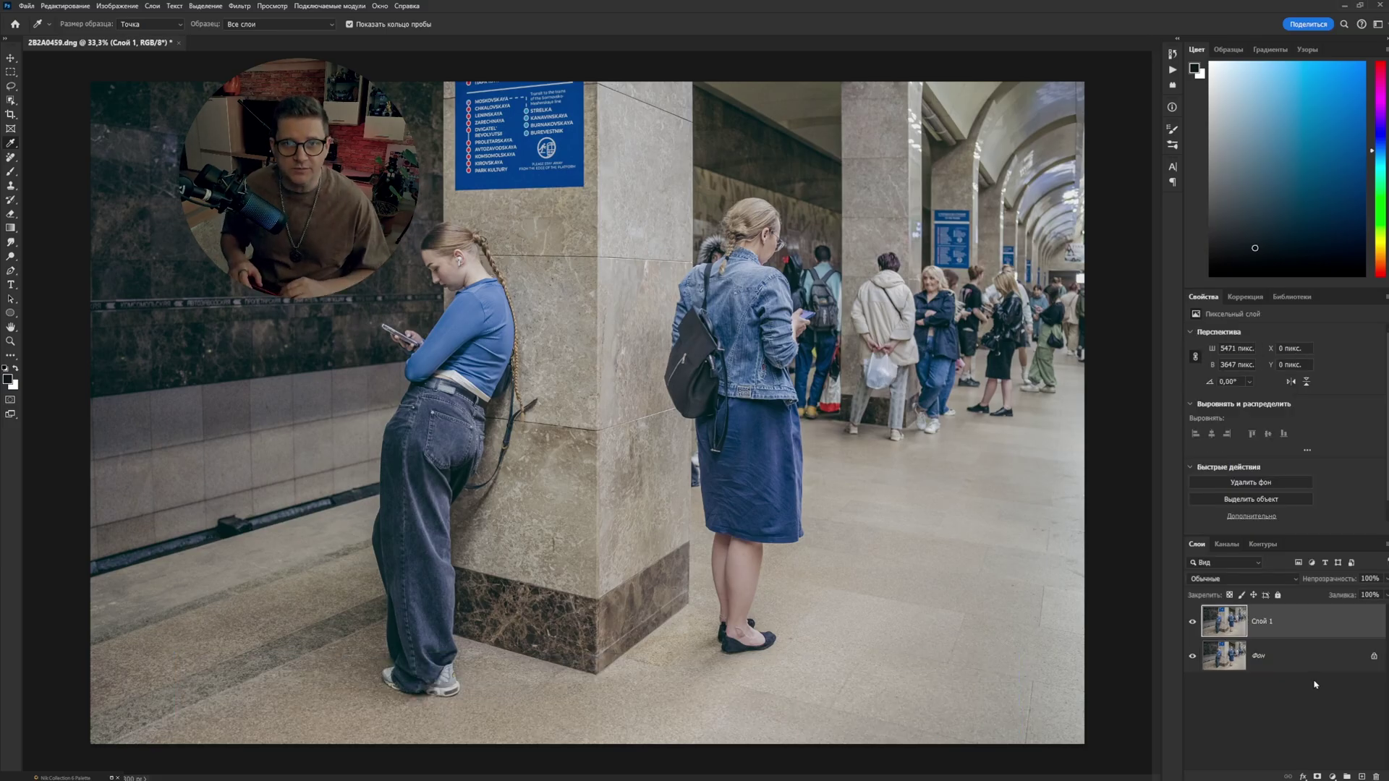
{"action": "left_click", "coordinate": [240, 6]}
{"action": "mouse_move", "coordinate": [310, 274]}
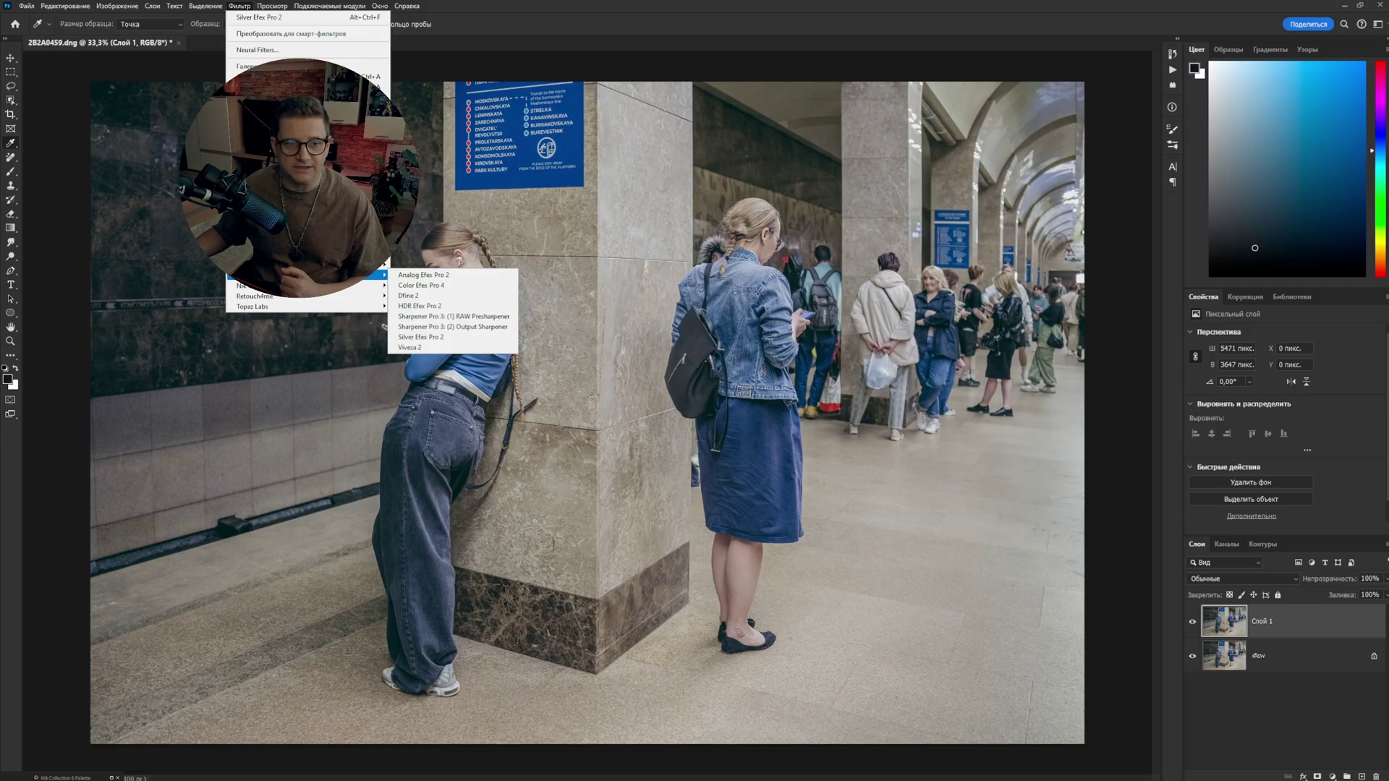
{"action": "left_click", "coordinate": [429, 338]}
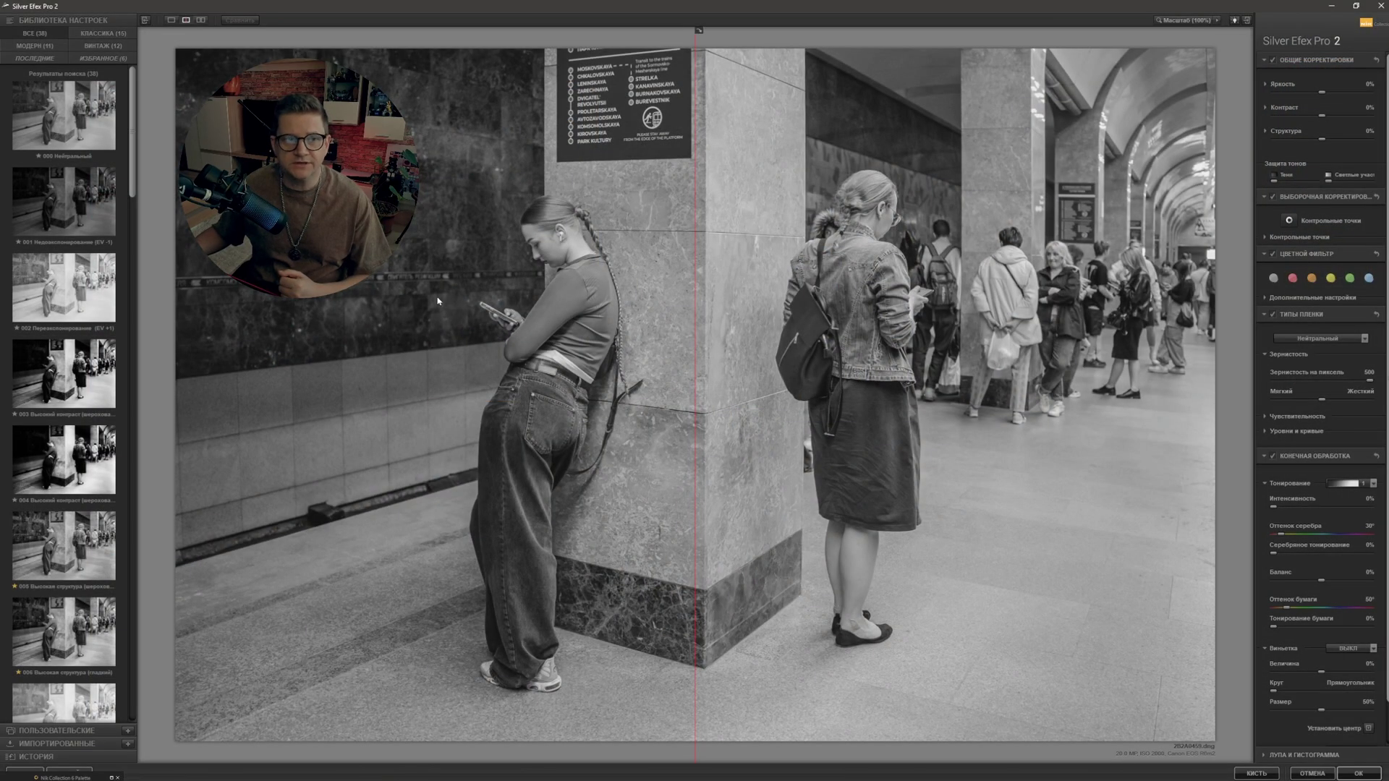
Try single, stacked and split preview modes, then drag the split divider far to the left.
{"action": "left_click", "coordinate": [171, 23]}
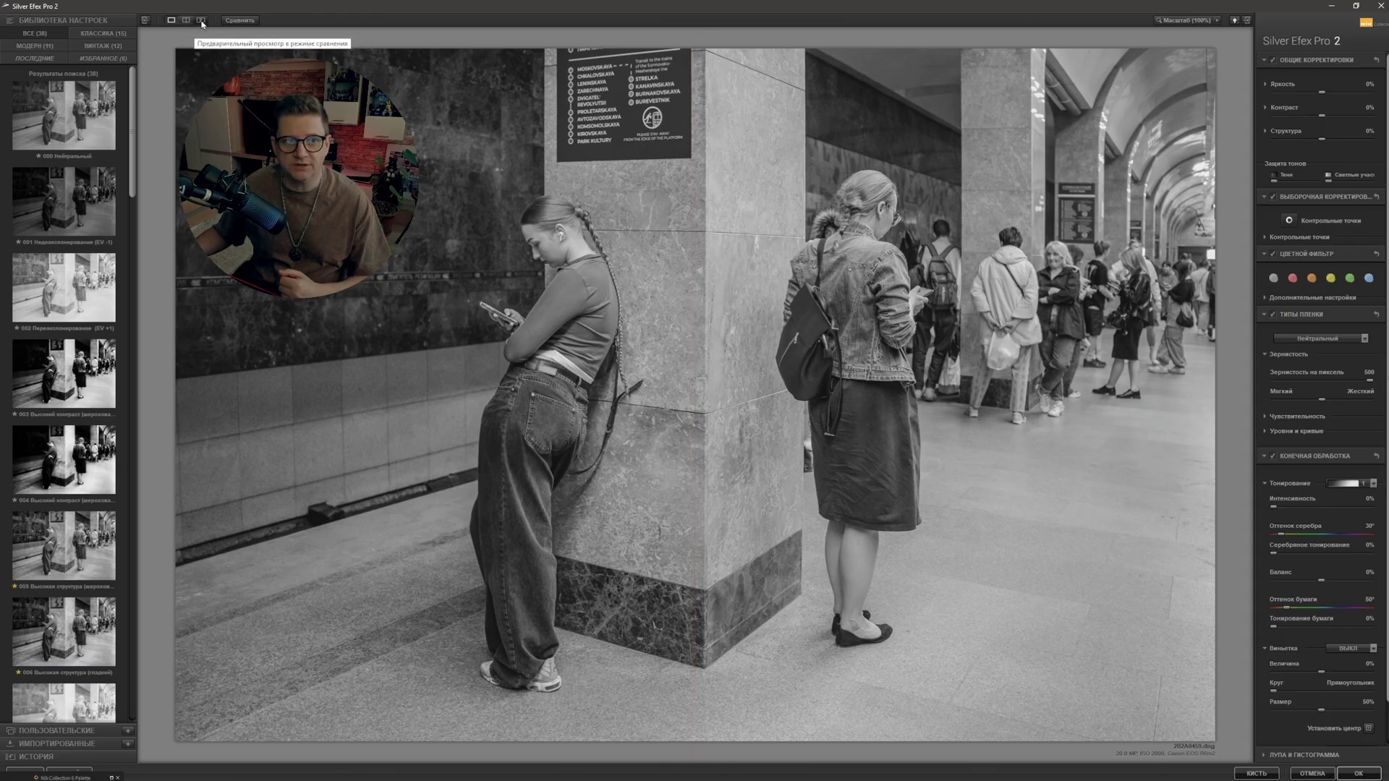
{"action": "left_click", "coordinate": [202, 21]}
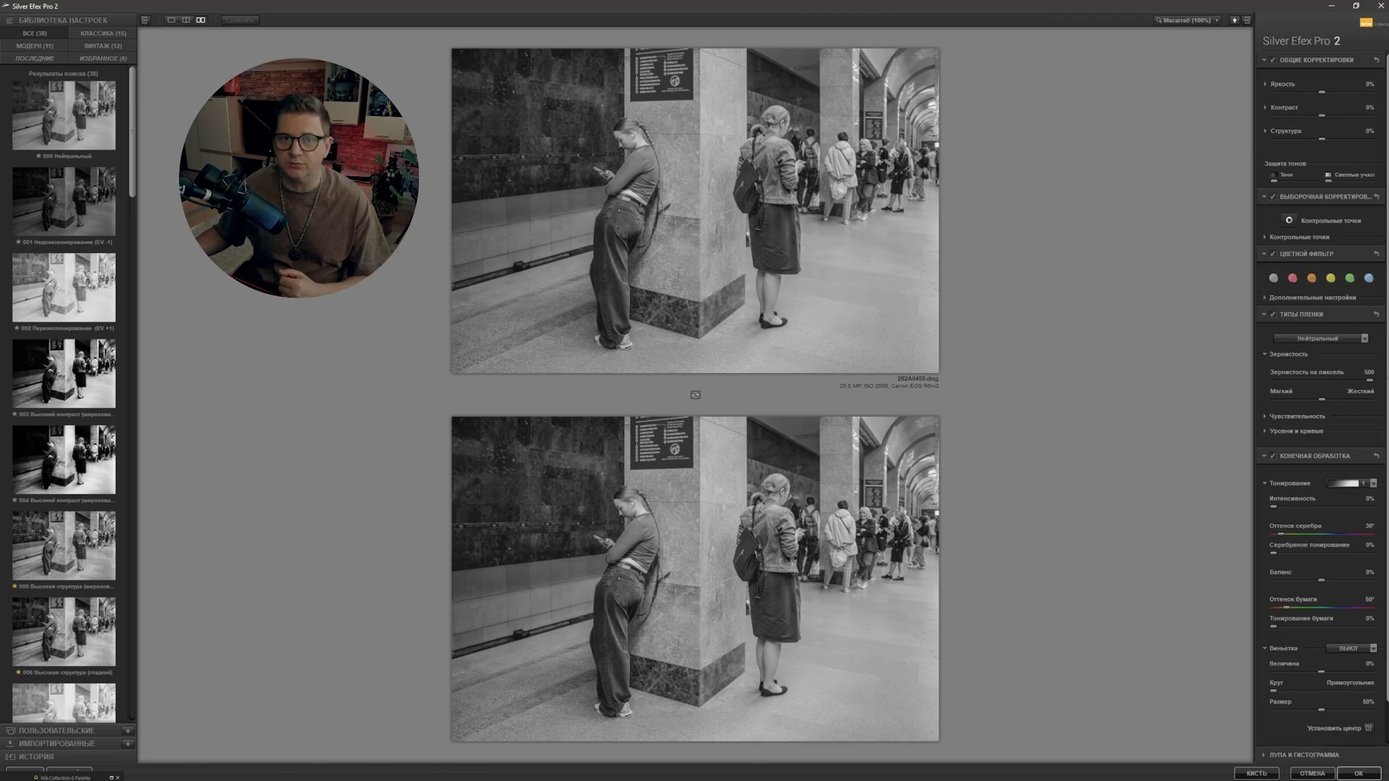
{"action": "left_click", "coordinate": [186, 21]}
{"action": "mouse_move", "coordinate": [696, 169]}
{"action": "left_mouse_down"}
{"action": "mouse_move", "coordinate": [432, 230]}
{"action": "mouse_move", "coordinate": [709, 179]}
{"action": "left_mouse_up"}
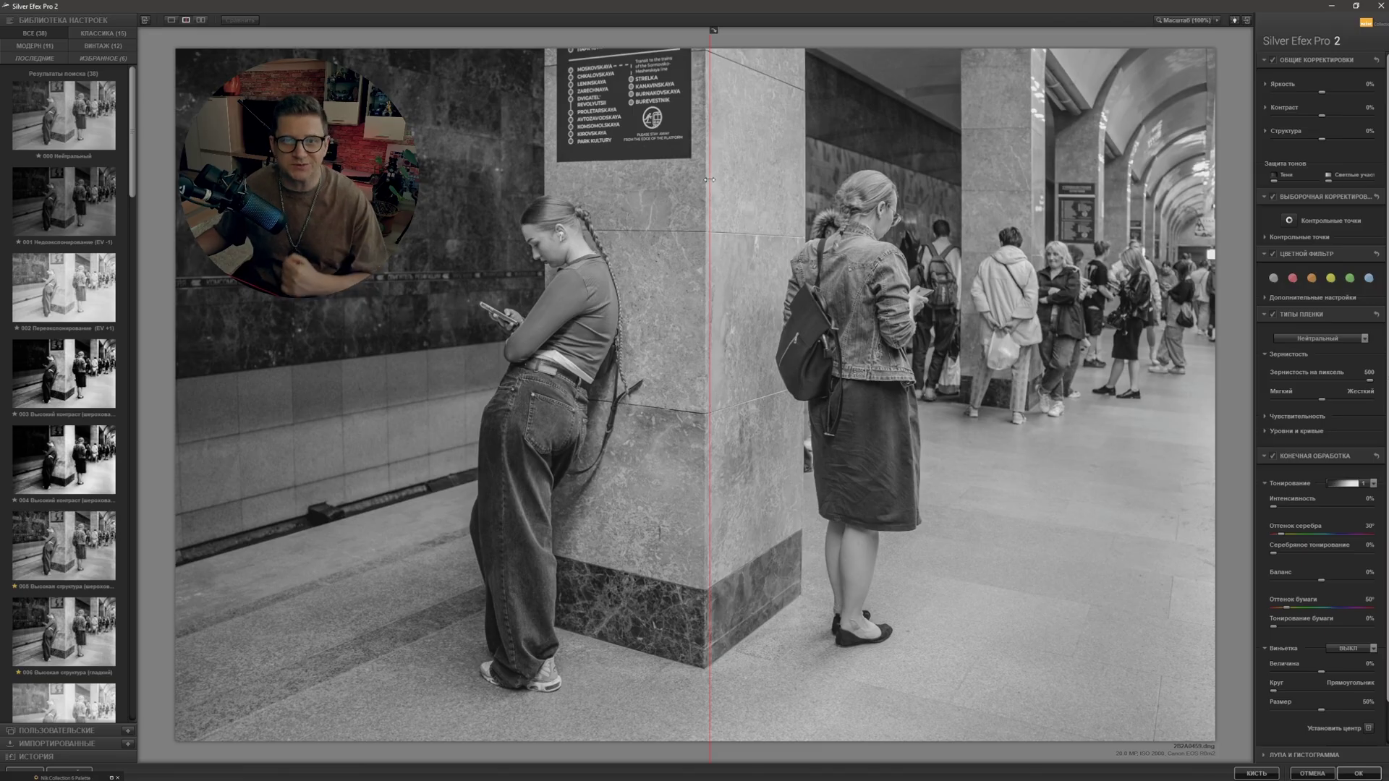
{"action": "left_click_drag", "start_coordinate": [709, 179], "coordinate": [218, 268]}
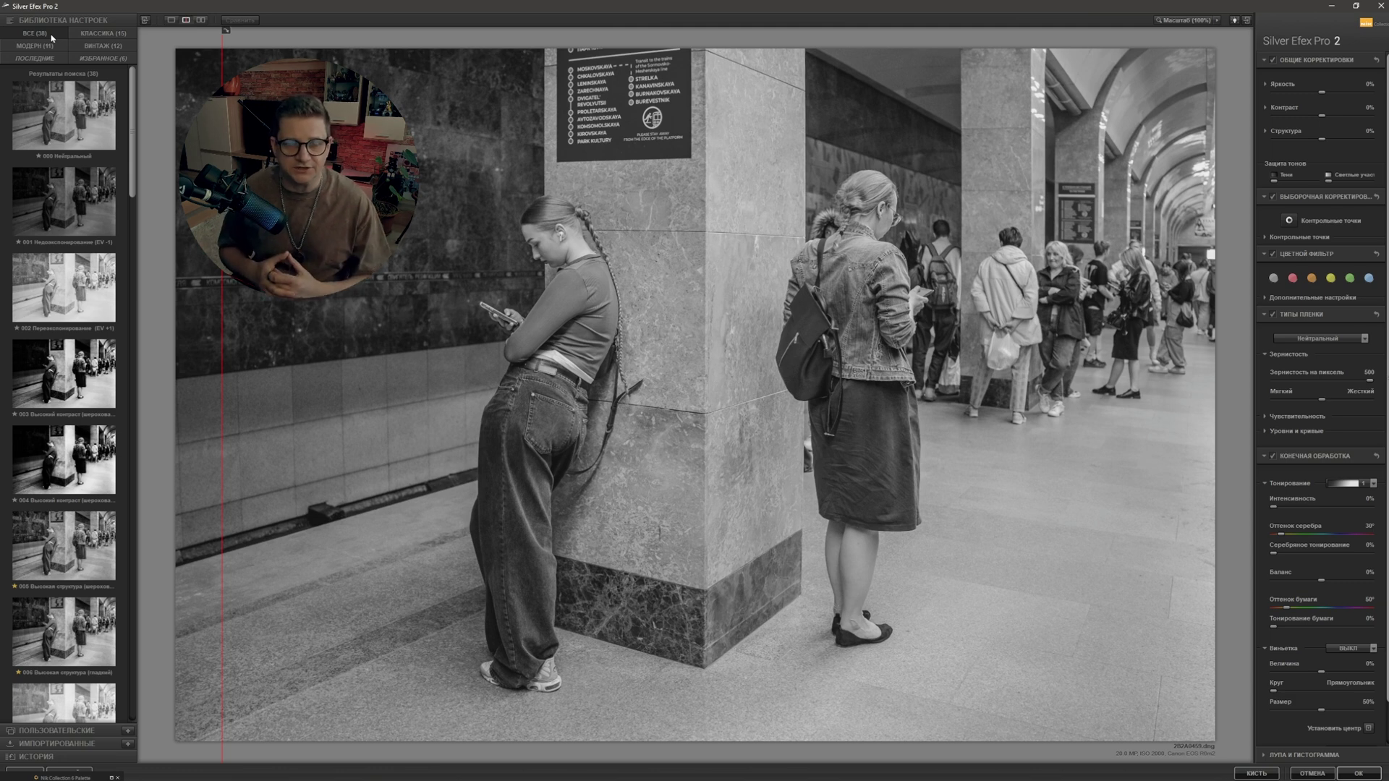
Audition presets 000 Нейтральный and 001 underexposure on the metro photo.
{"action": "left_click", "coordinate": [64, 116]}
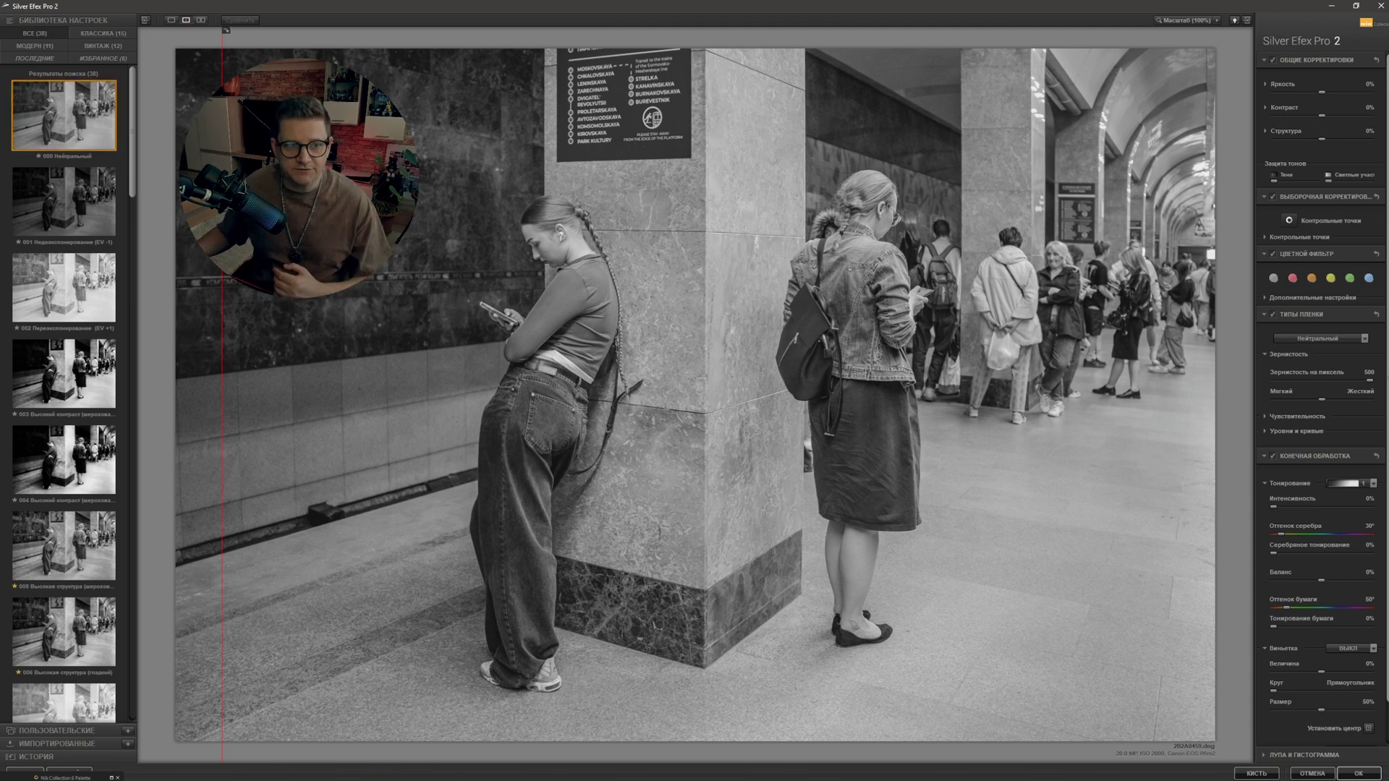
{"action": "left_click_drag", "start_coordinate": [233, 30], "coordinate": [260, 30]}
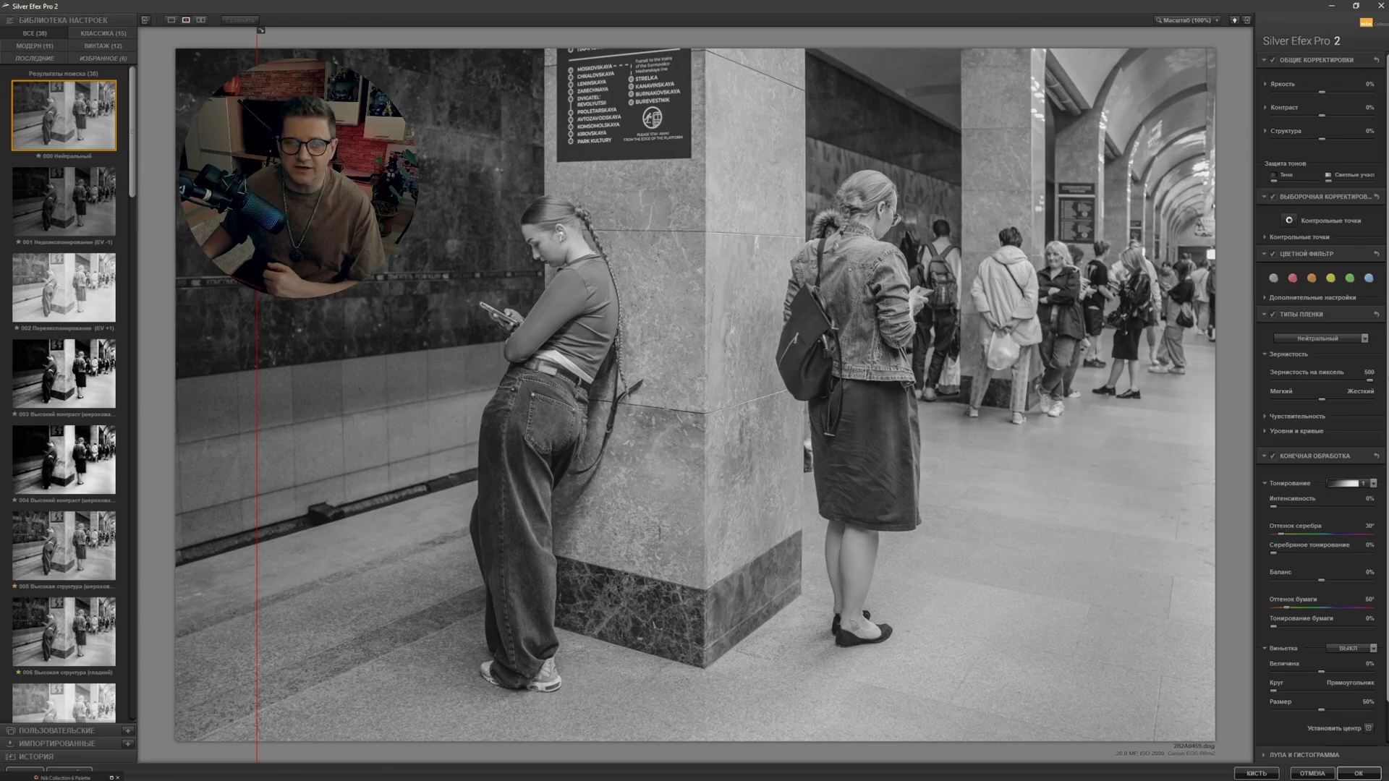
{"action": "left_click", "coordinate": [63, 214]}
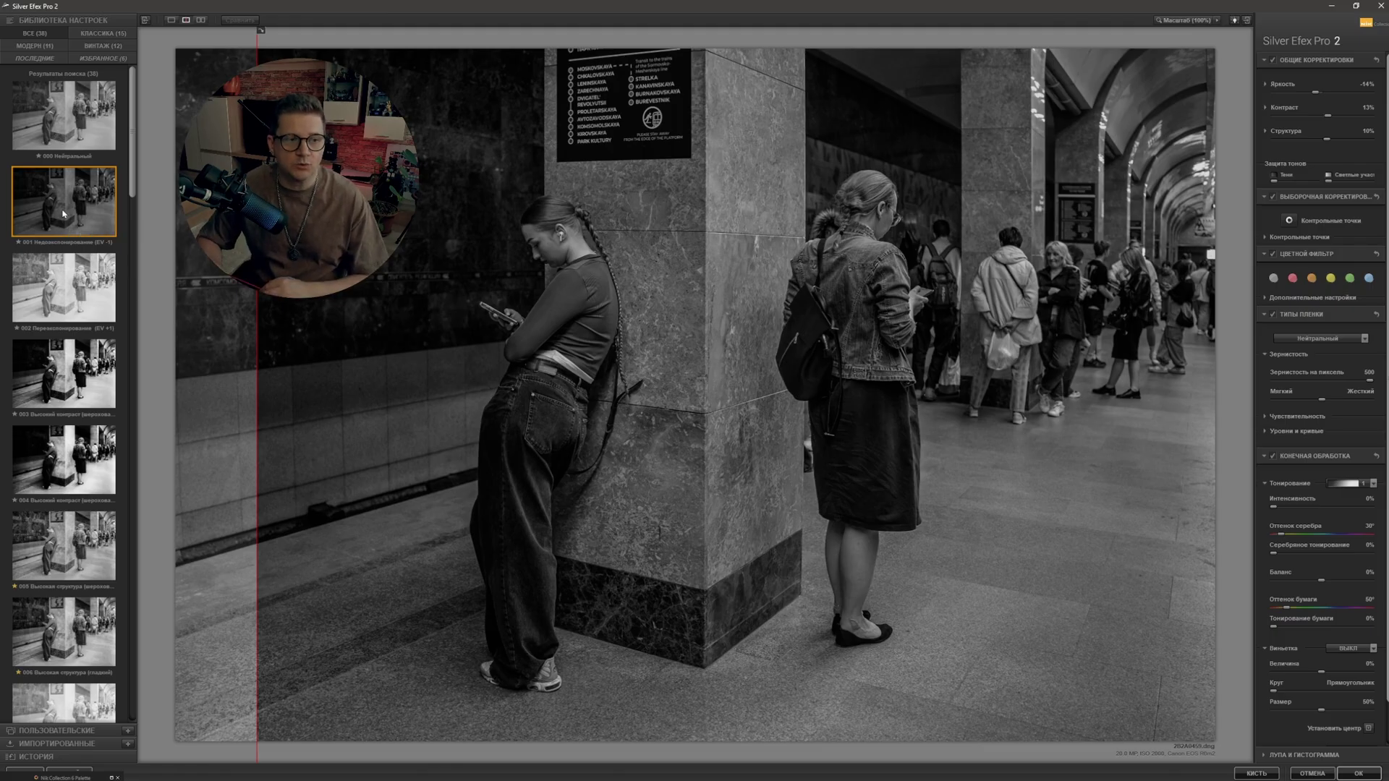
Step down through the presets to 006 Высокая структура (гладкий) and star it as a favourite.
{"action": "key", "text": "Down"}
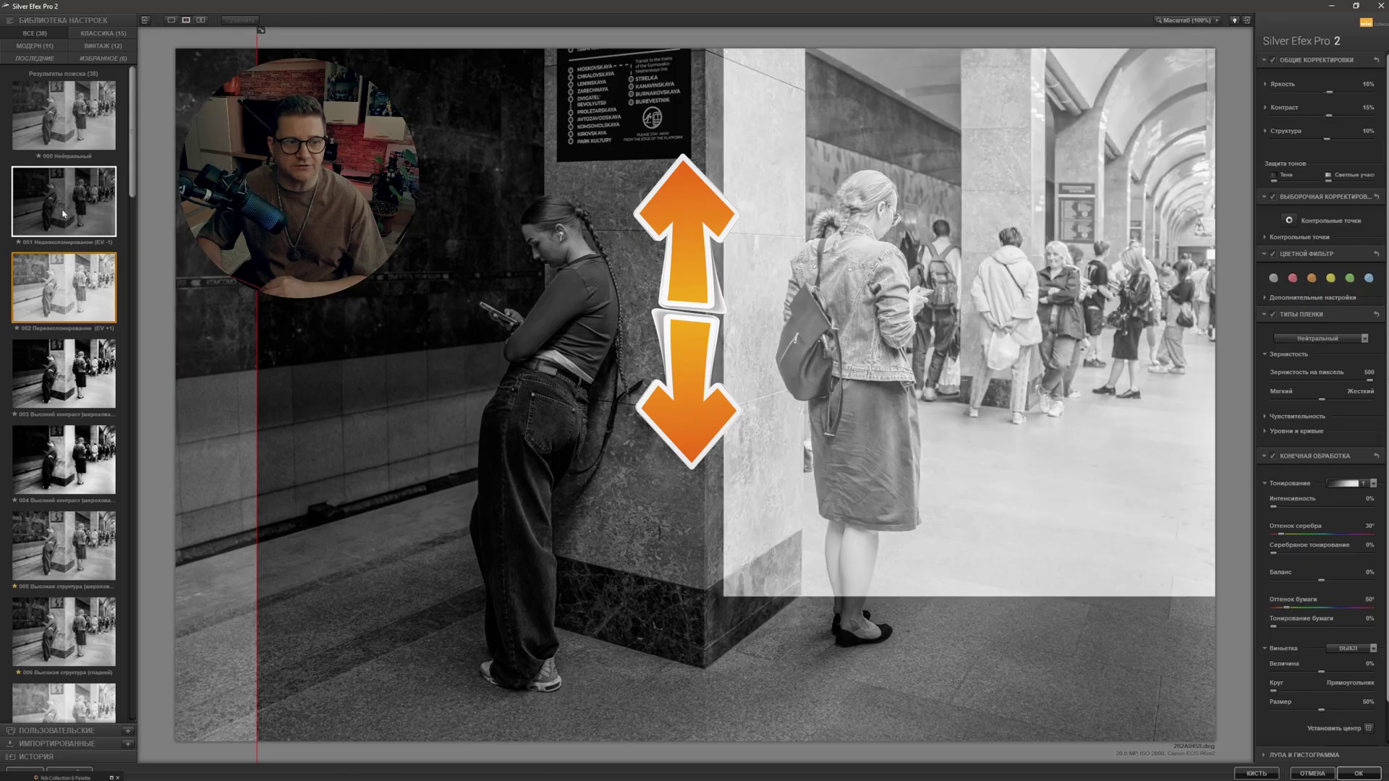
{"action": "key", "text": "Down"}
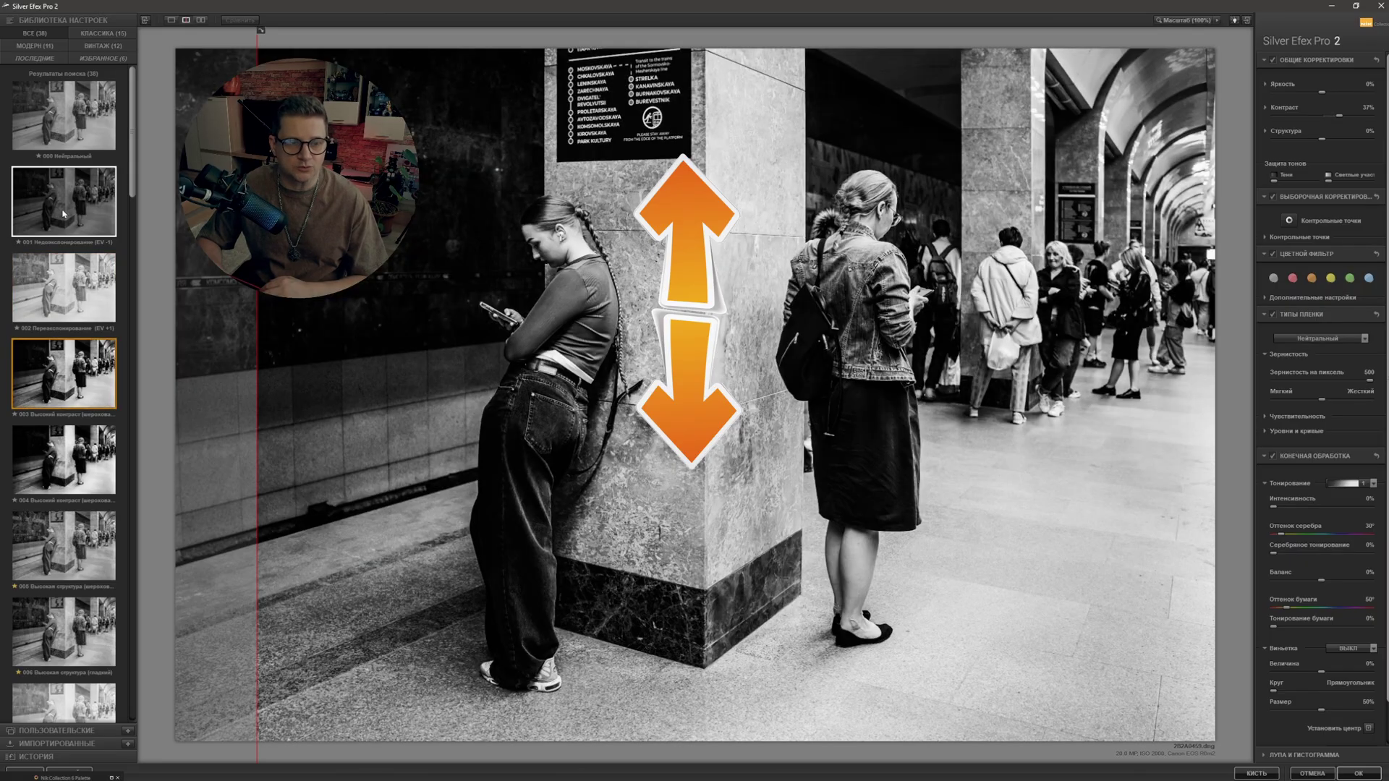
{"action": "key", "text": "Down"}
{"action": "key", "text": "Down"}
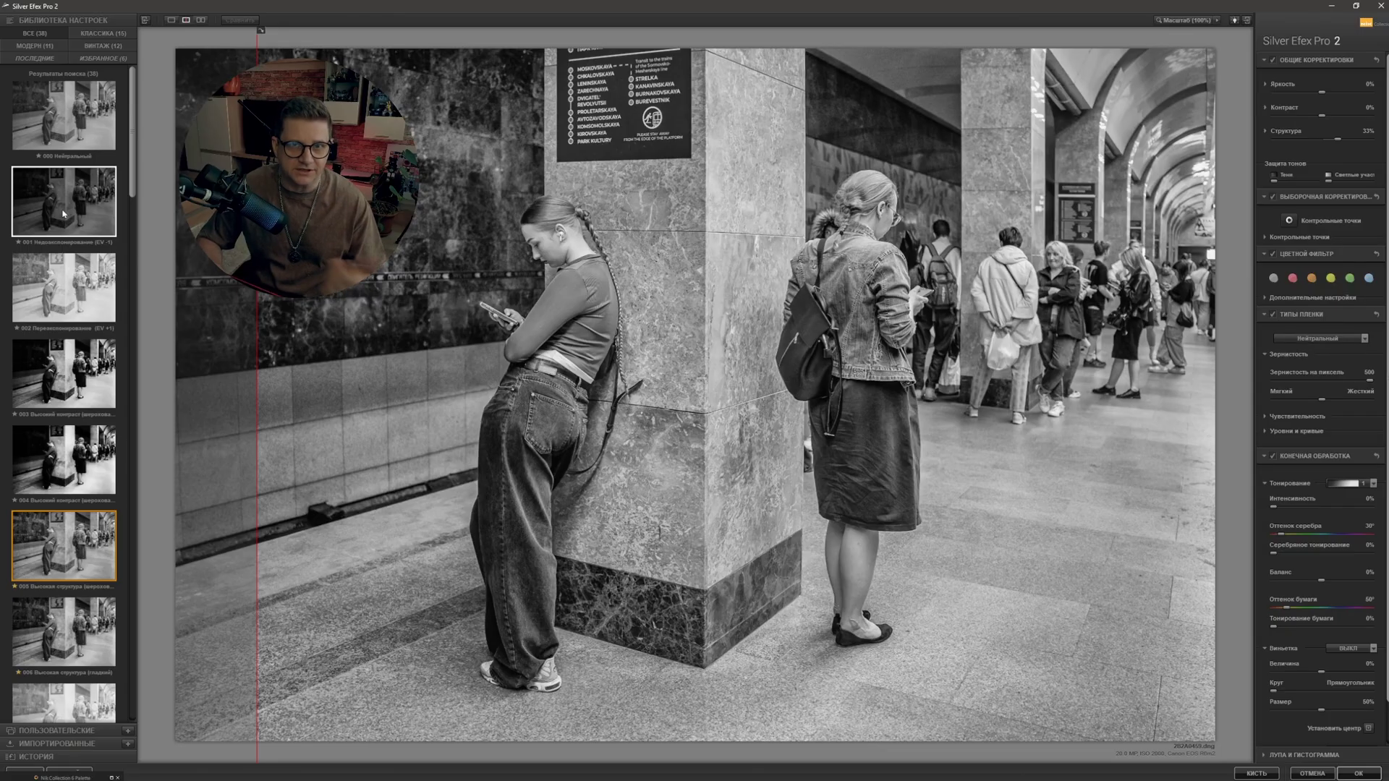
{"action": "key", "text": "Down"}
{"action": "scroll", "coordinate": [20, 636], "scroll_direction": "down", "scroll_amount": 1}
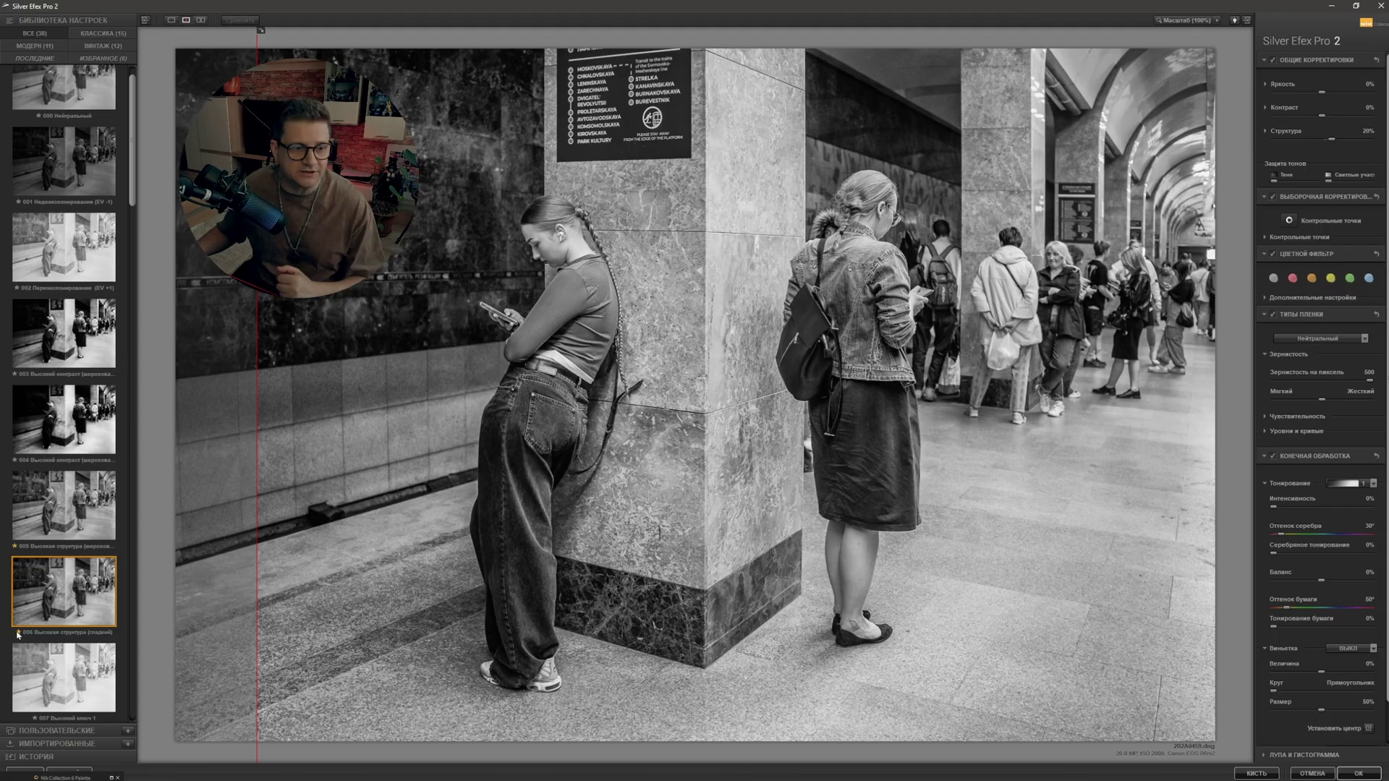
{"action": "left_click", "coordinate": [19, 633]}
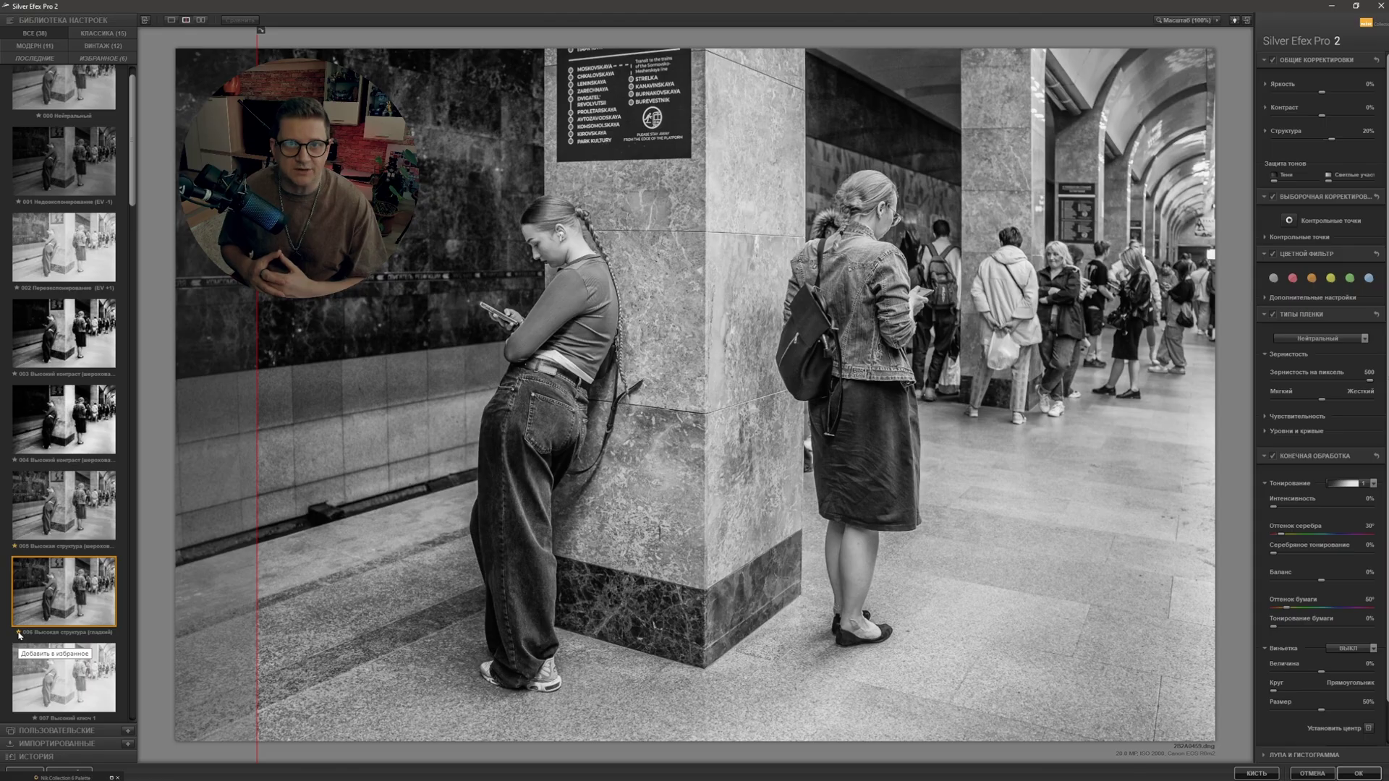
Scroll the preset library and apply 023 Мокрые скалы, raising contrast to 40%.
{"action": "left_click_drag", "start_coordinate": [132, 181], "coordinate": [143, 293]}
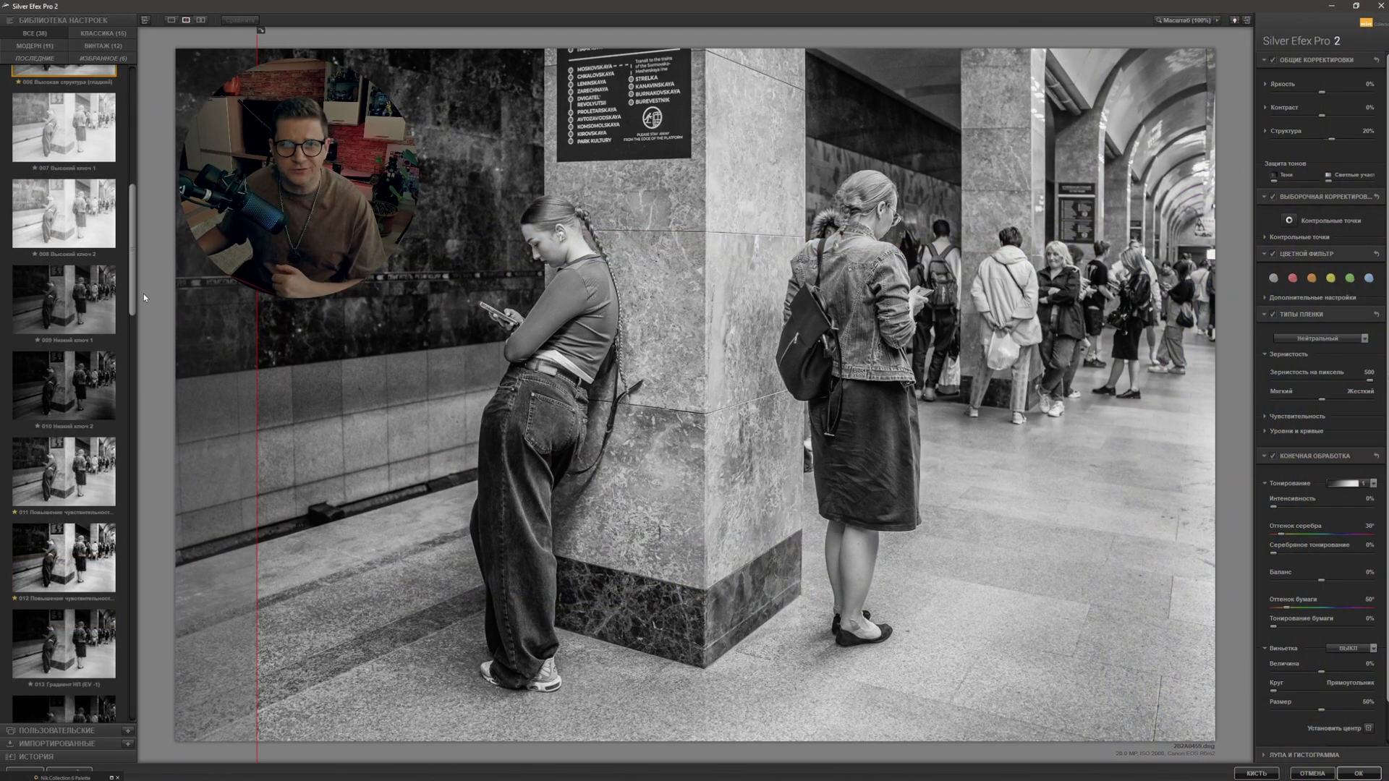
{"action": "left_click_drag", "start_coordinate": [143, 293], "coordinate": [151, 426]}
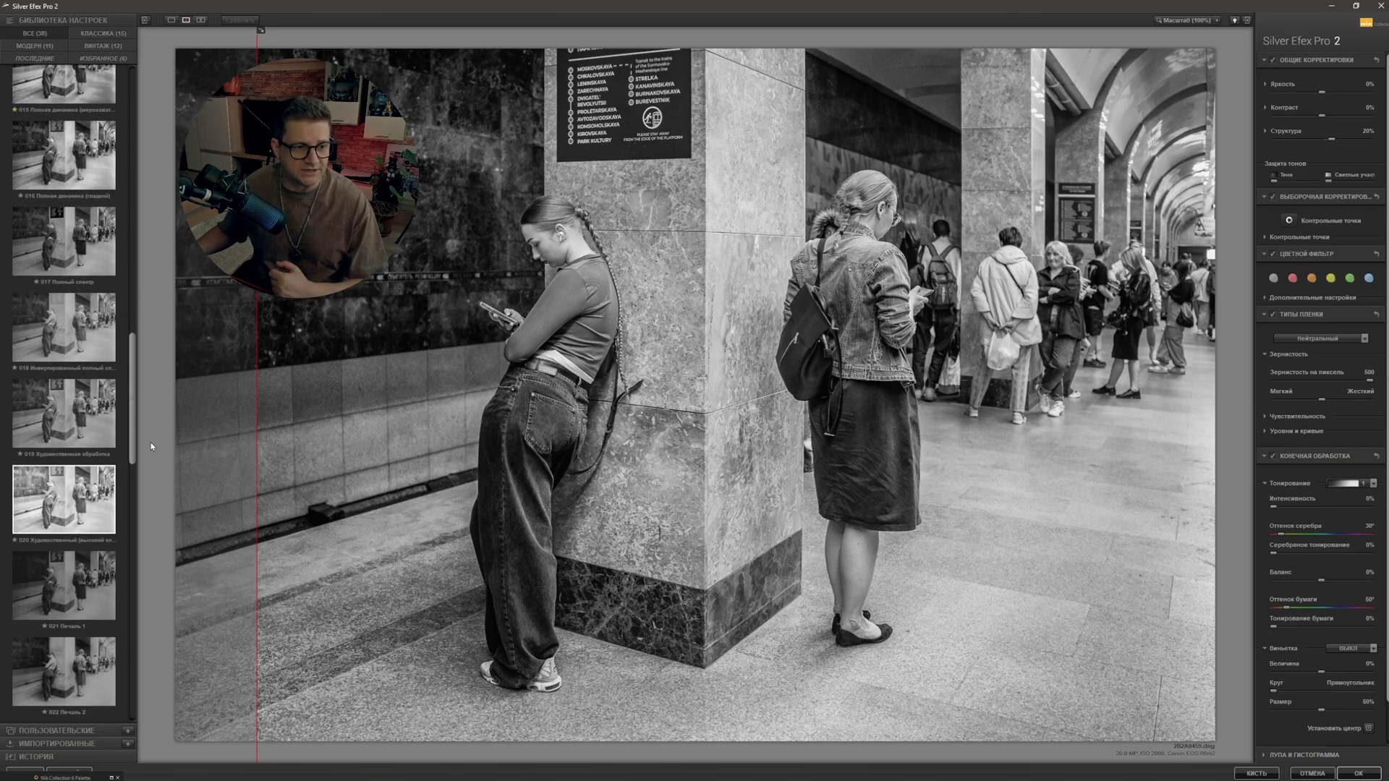
{"action": "left_click_drag", "start_coordinate": [152, 426], "coordinate": [154, 518]}
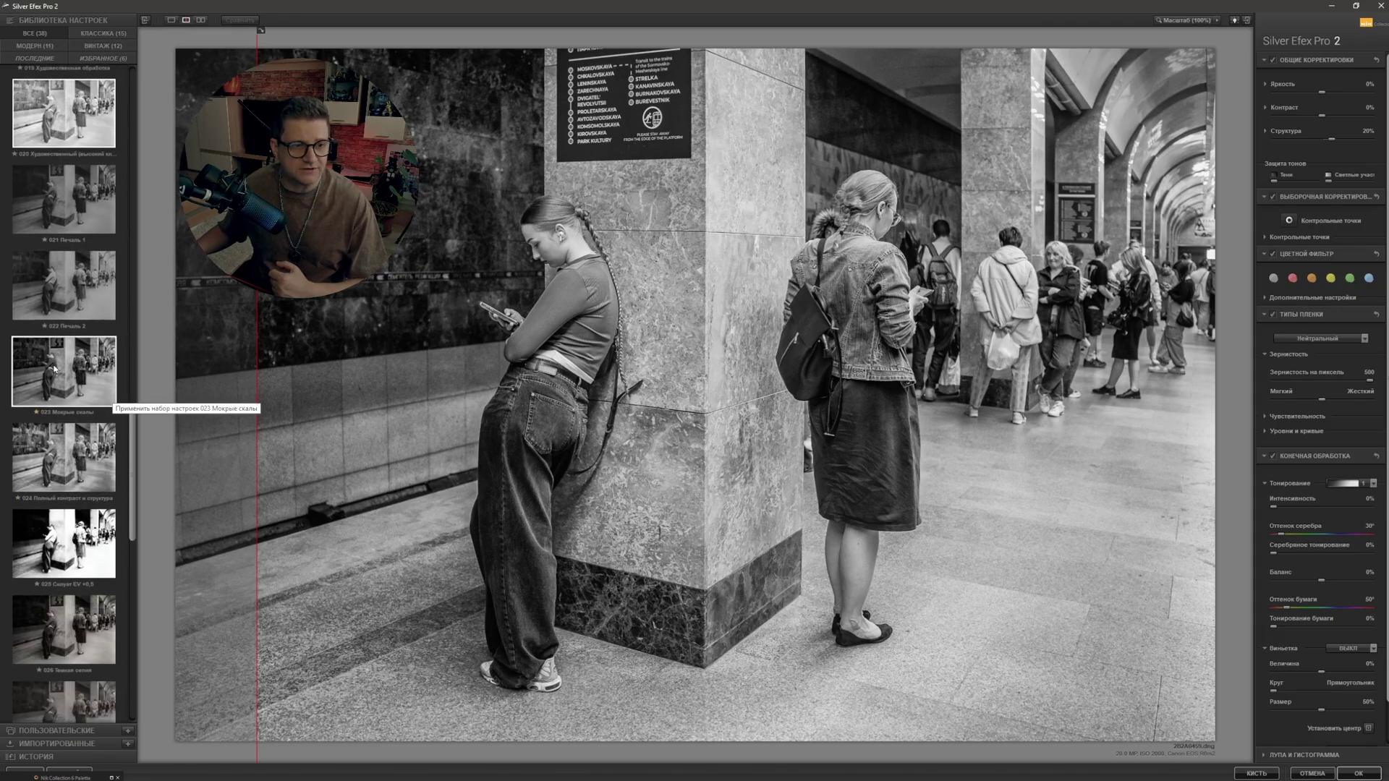
{"action": "left_click", "coordinate": [57, 369]}
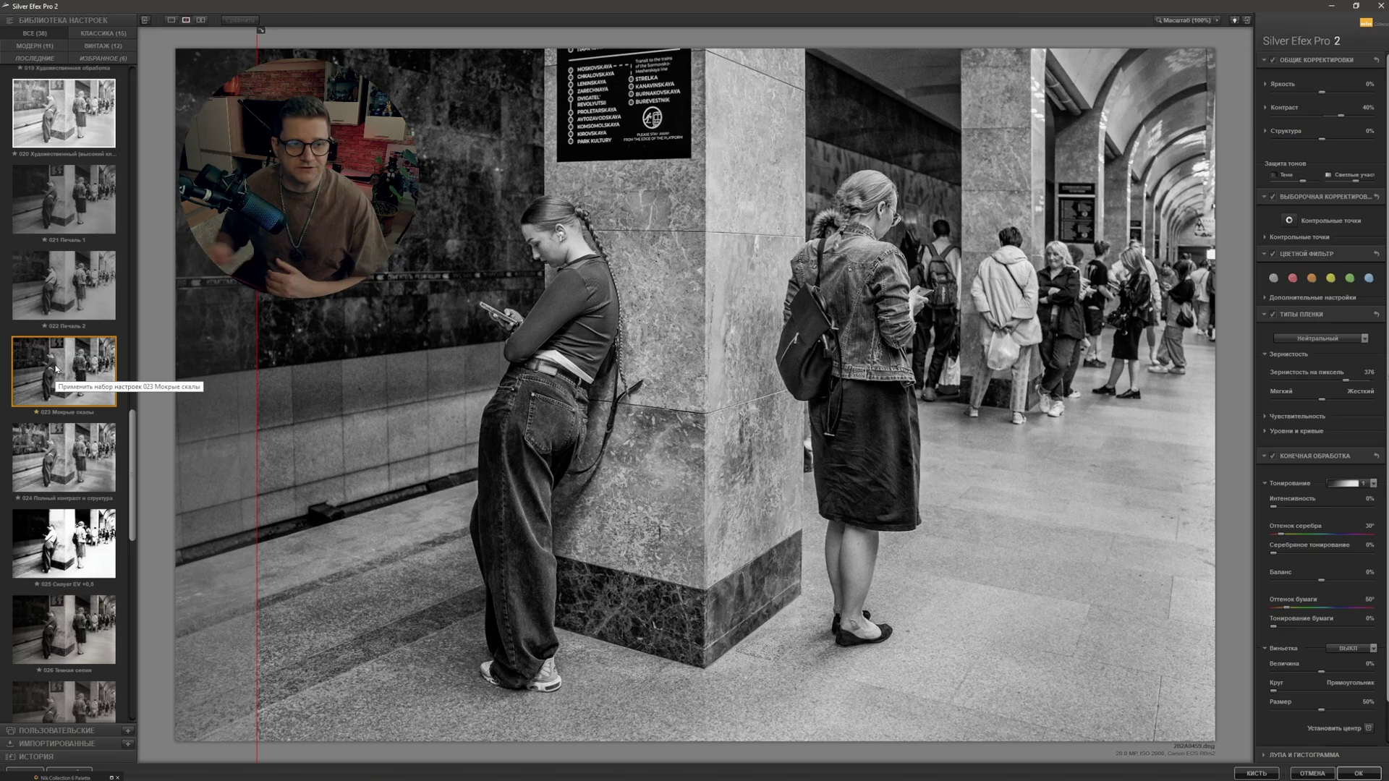
{"action": "mouse_move", "coordinate": [258, 294]}
{"action": "left_mouse_down"}
{"action": "mouse_move", "coordinate": [1057, 376]}
{"action": "mouse_move", "coordinate": [1180, 442]}
{"action": "left_mouse_up"}
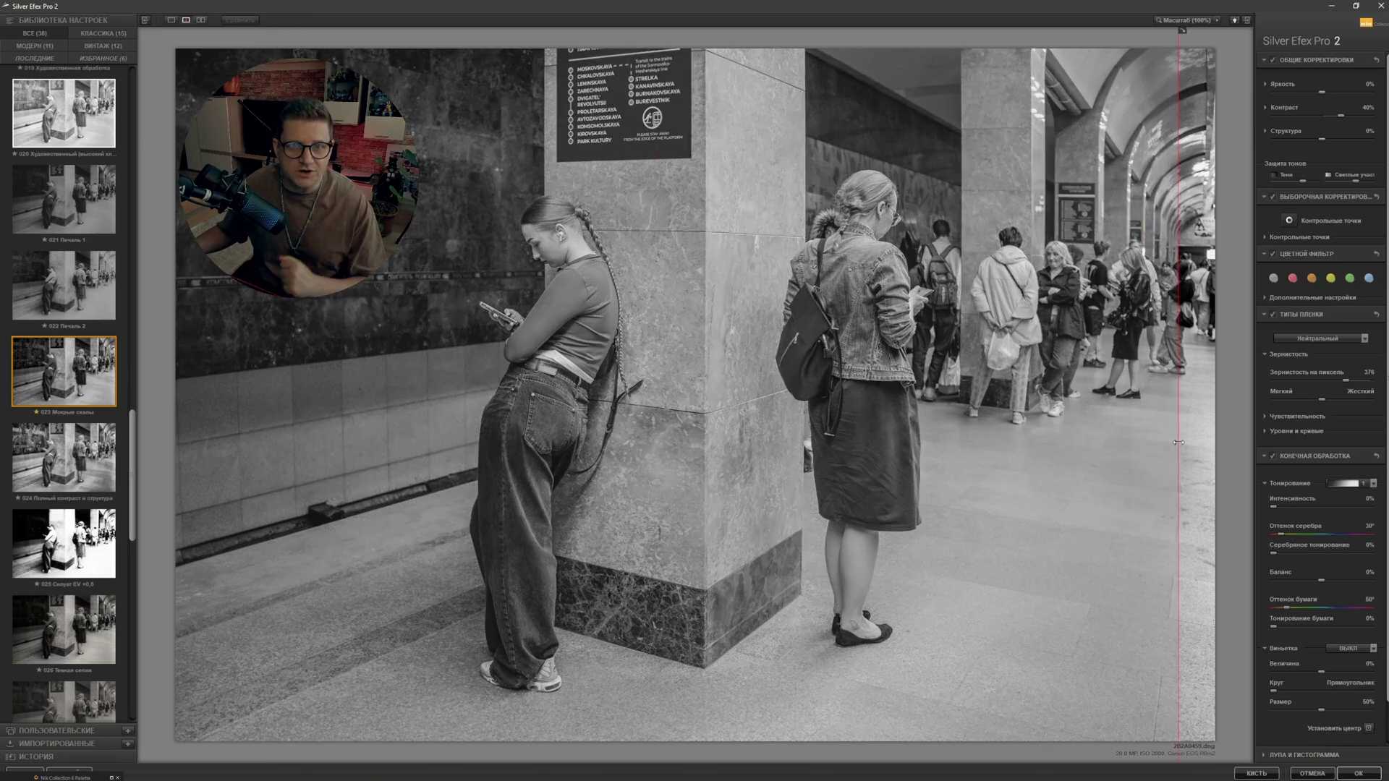
Drag the split divider from the right edge to the far left of the preview.
{"action": "left_click_drag", "start_coordinate": [1178, 442], "coordinate": [213, 428]}
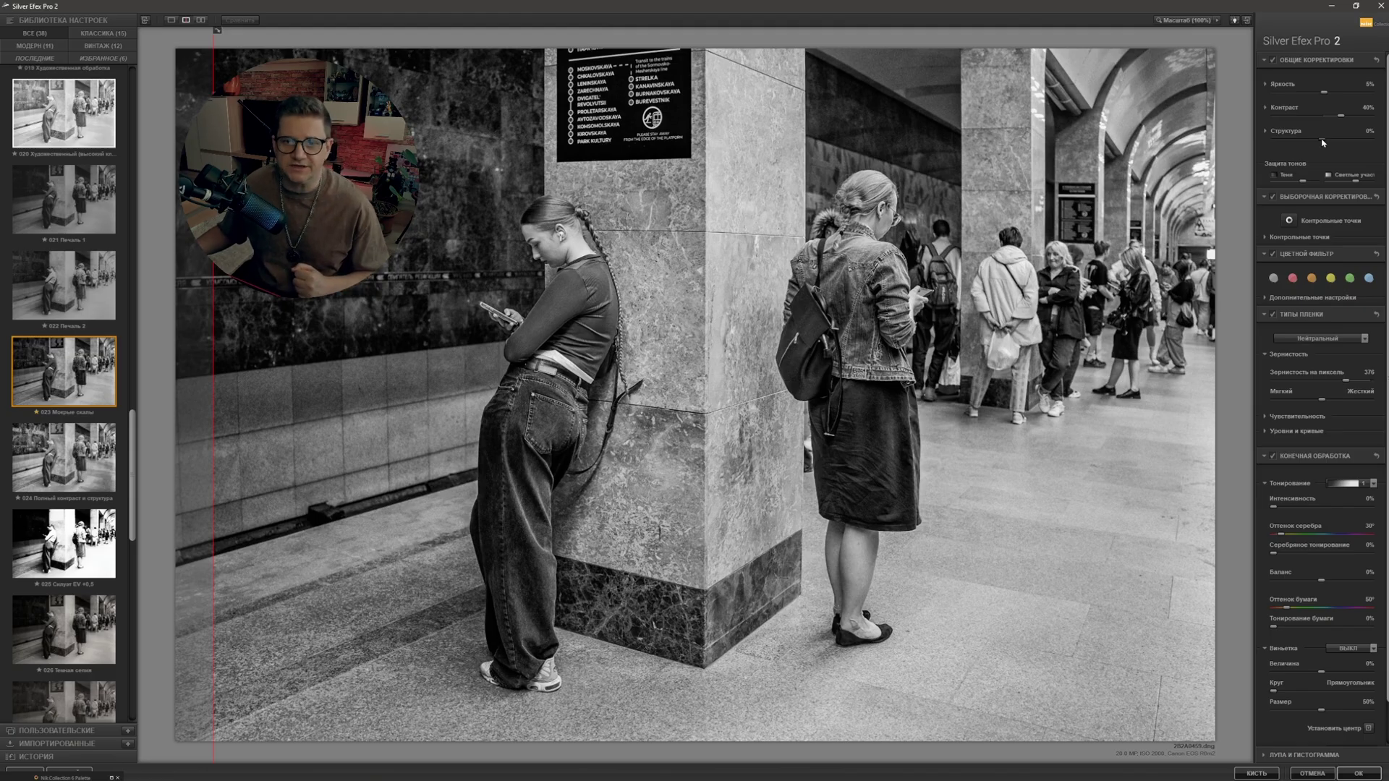
Try Структура at about 50% and 13%, then enter exactly 10%.
{"action": "left_click_drag", "start_coordinate": [1324, 143], "coordinate": [1347, 144]}
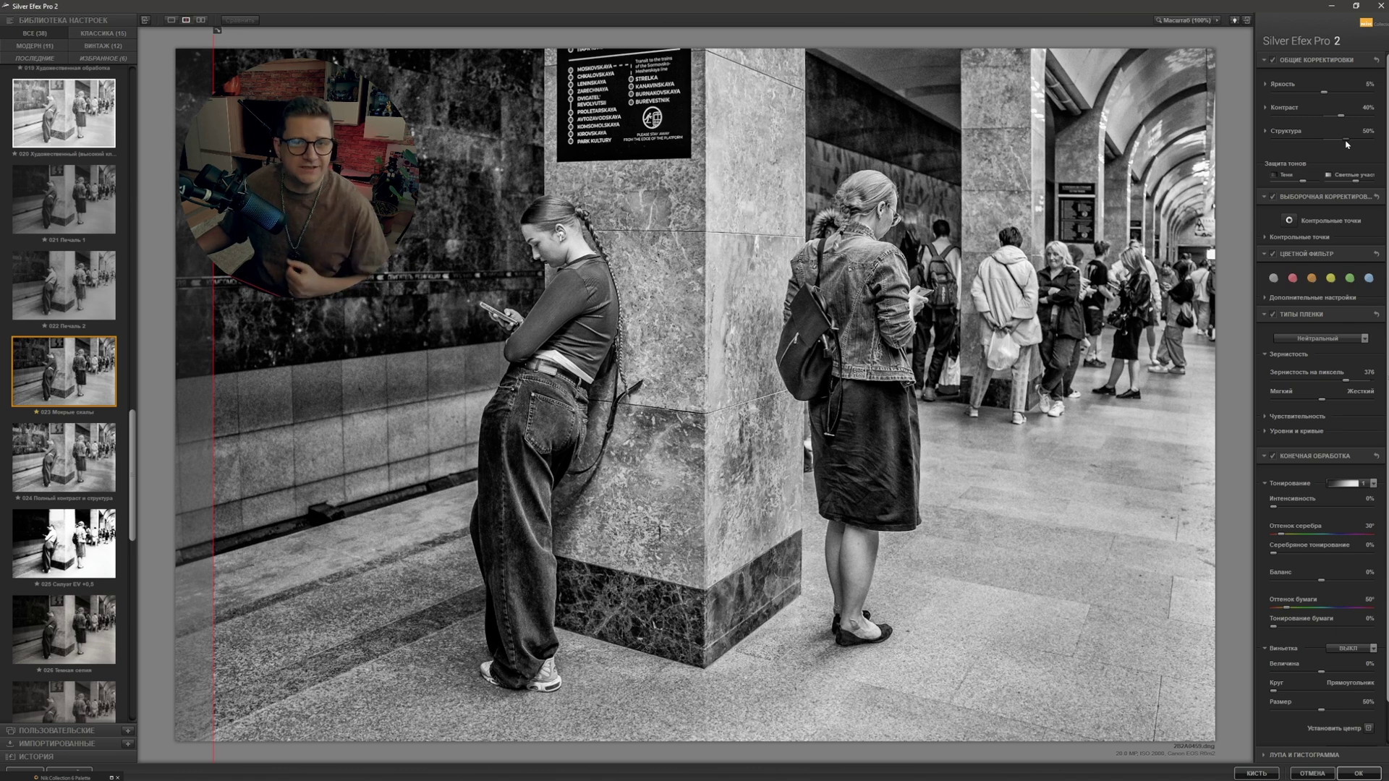
{"action": "left_click_drag", "start_coordinate": [1330, 144], "coordinate": [1329, 144]}
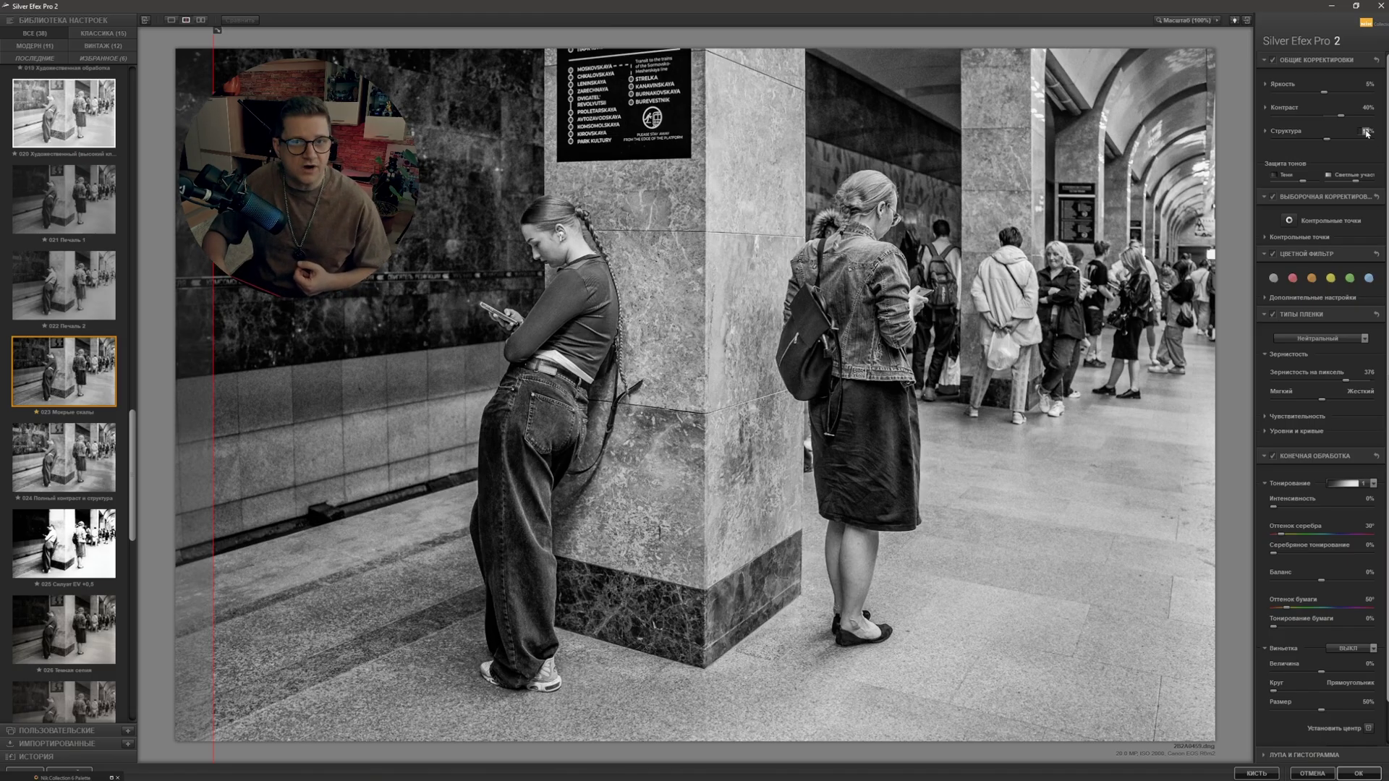
{"action": "type", "text": "10"}
{"action": "key", "text": "Return"}
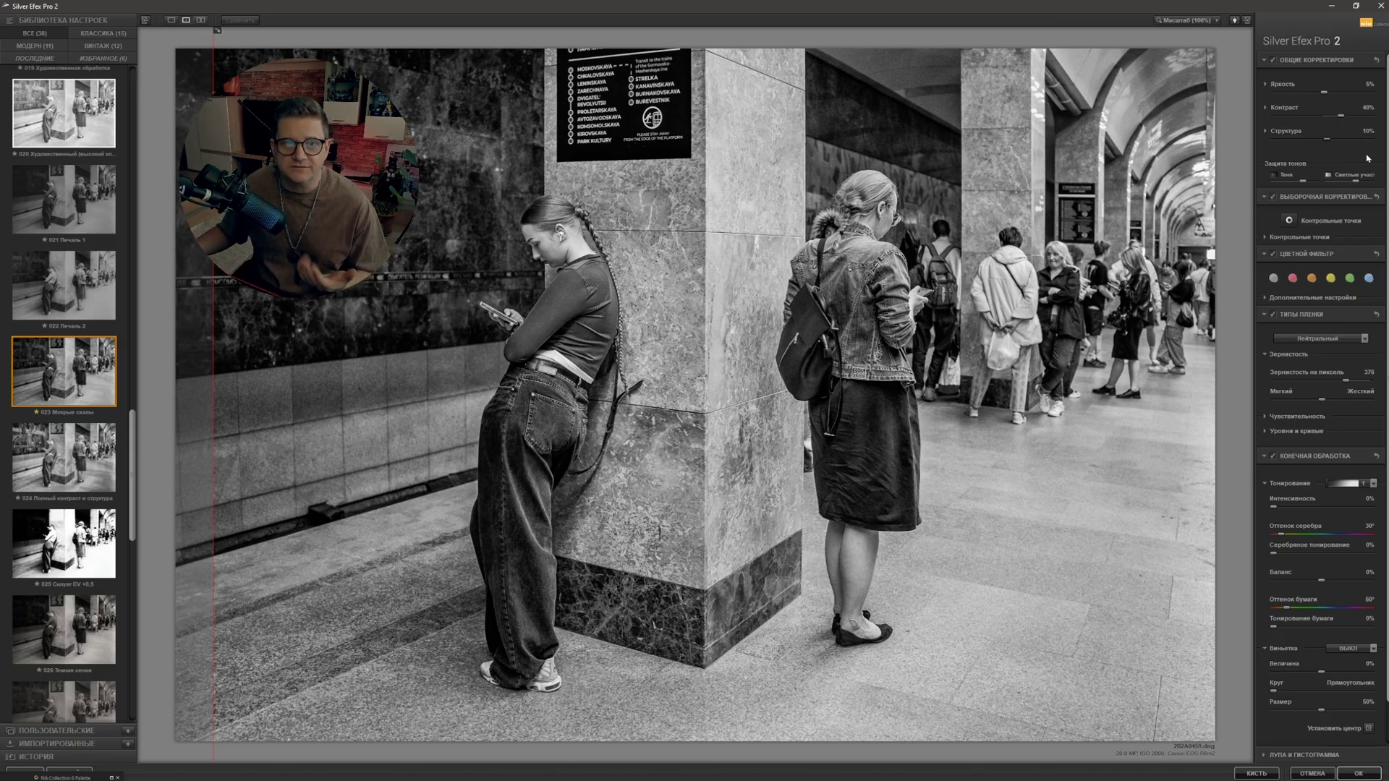
{"action": "left_click", "coordinate": [1293, 278]}
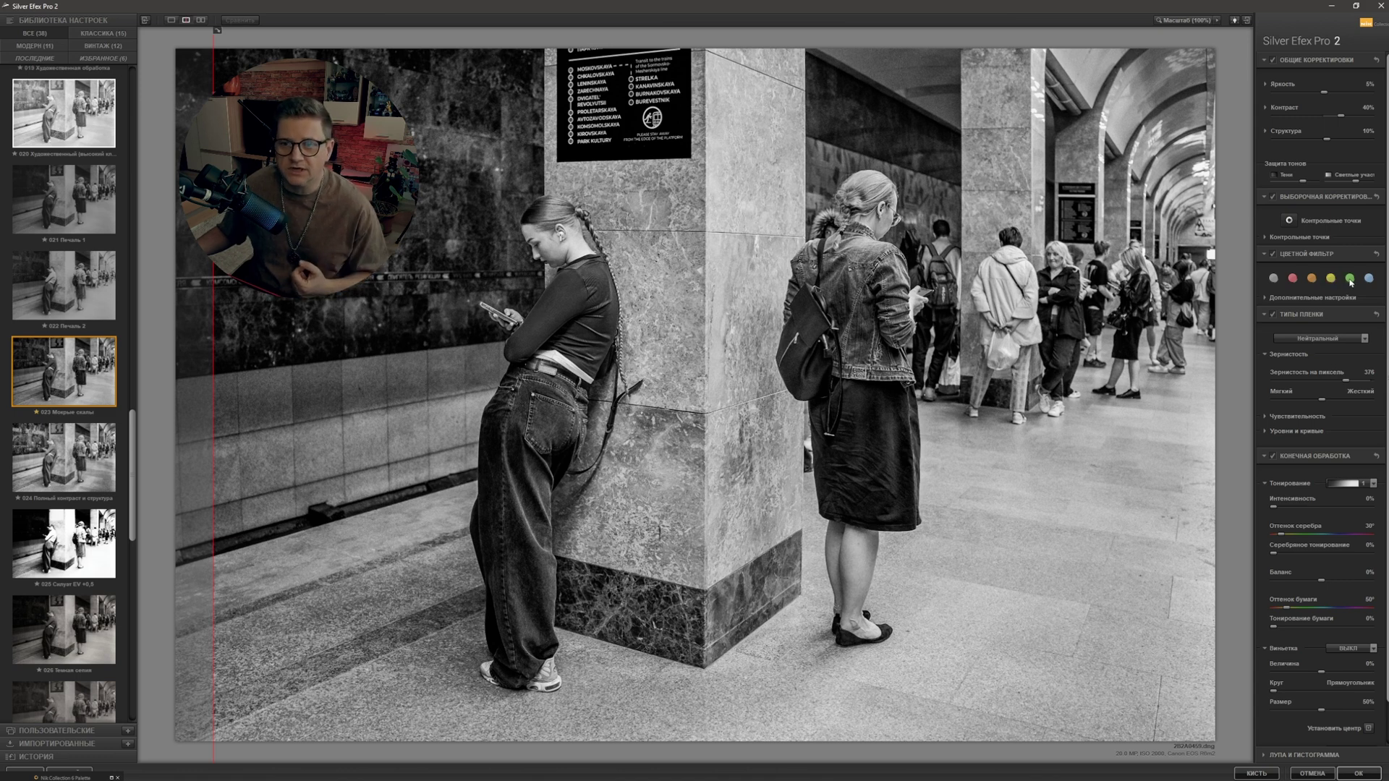
{"action": "left_click", "coordinate": [1350, 280]}
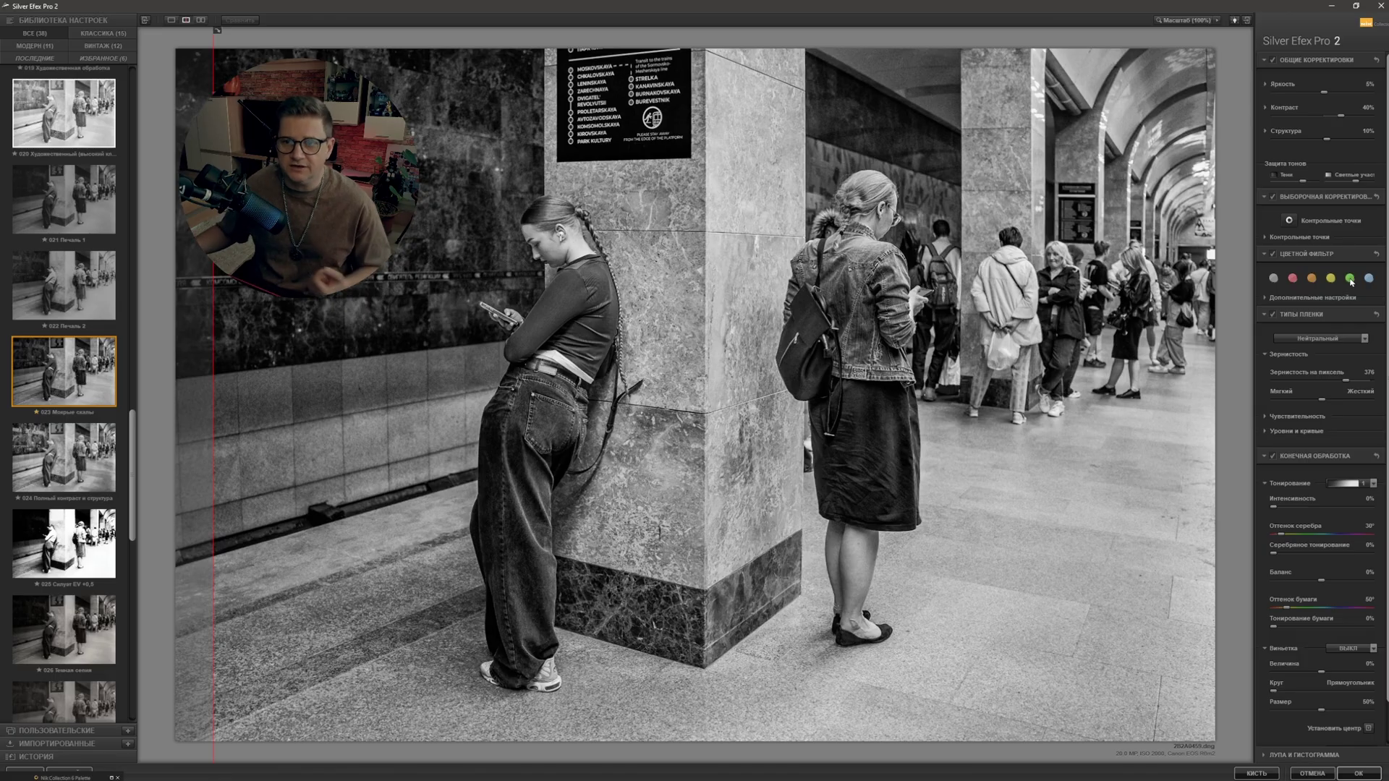
{"action": "left_click", "coordinate": [1369, 279]}
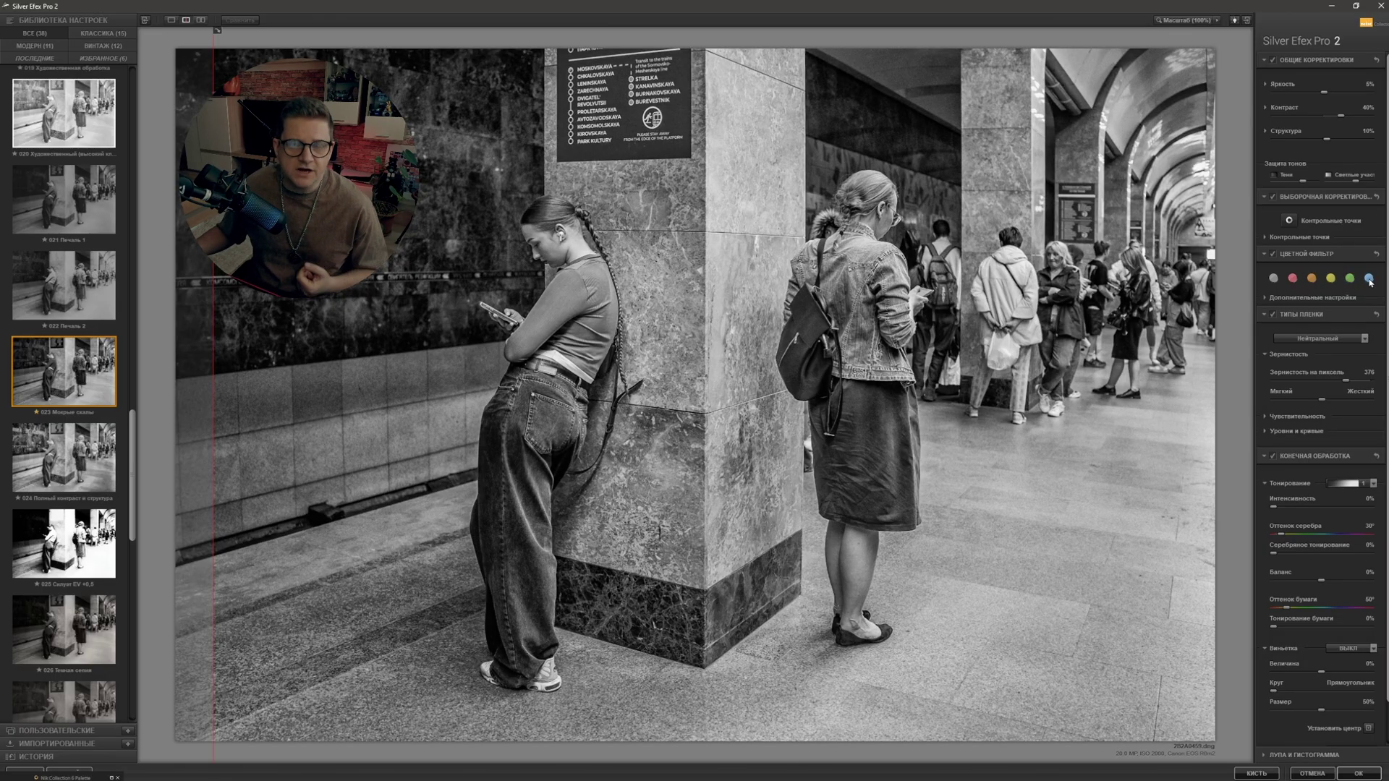
{"action": "left_click", "coordinate": [1274, 279]}
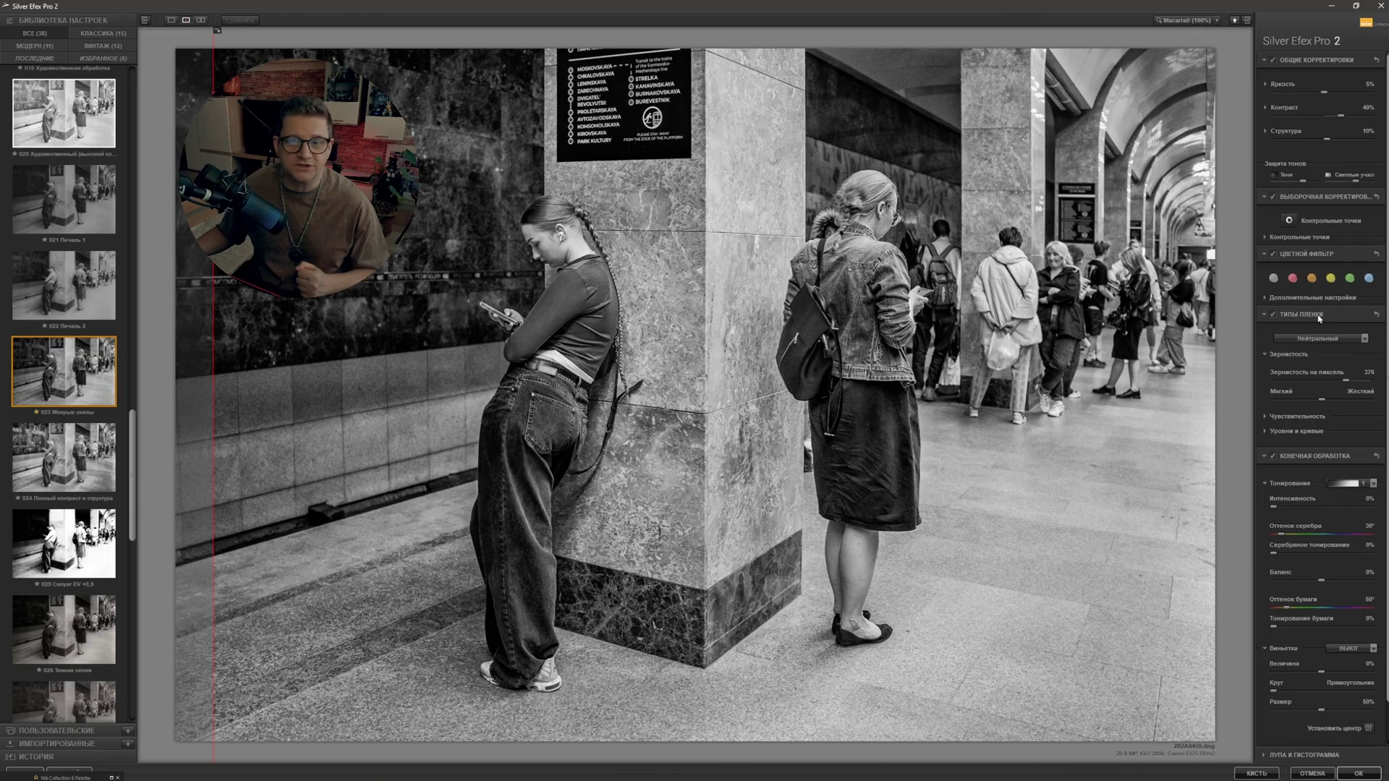
Select Fuji Neopan Pro 1600 in the Film Types dropdown.
{"action": "left_click", "coordinate": [1366, 340]}
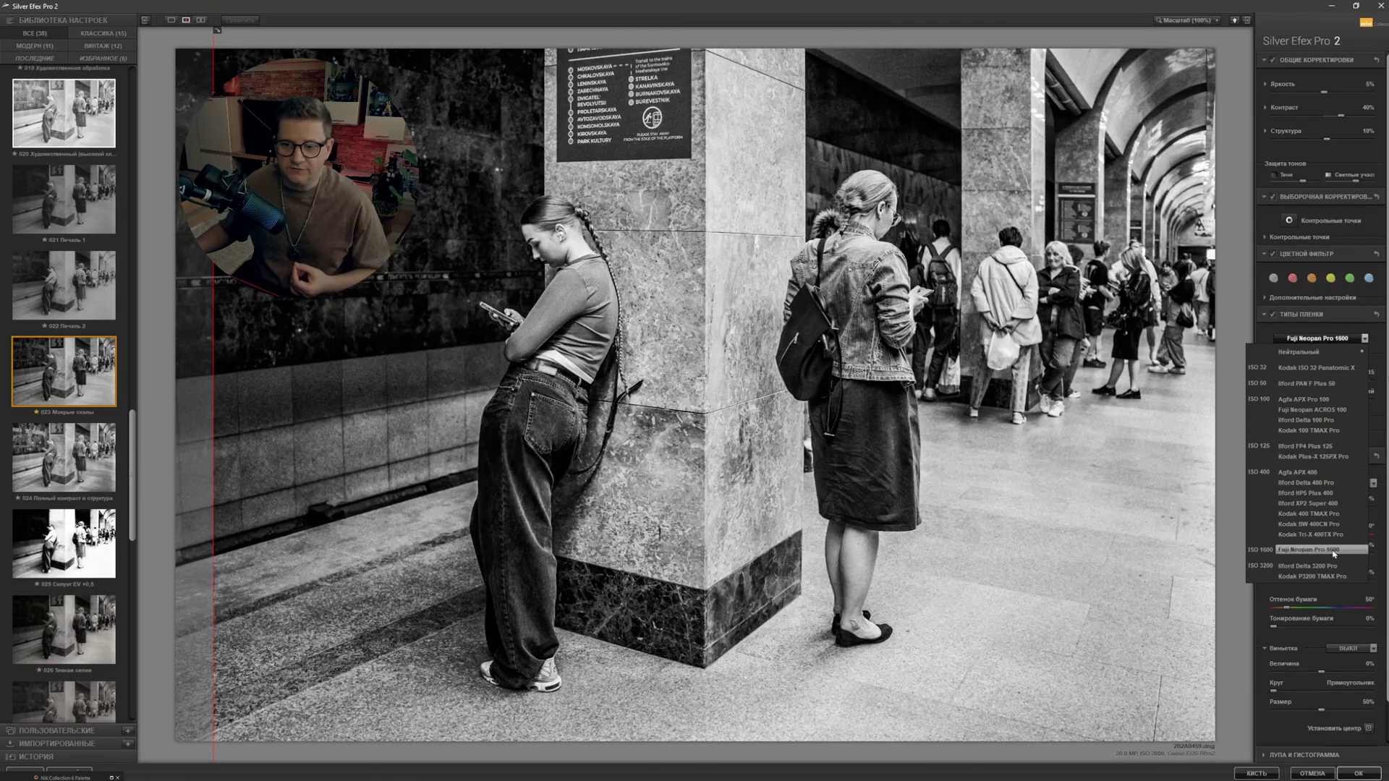
{"action": "left_click", "coordinate": [1323, 554]}
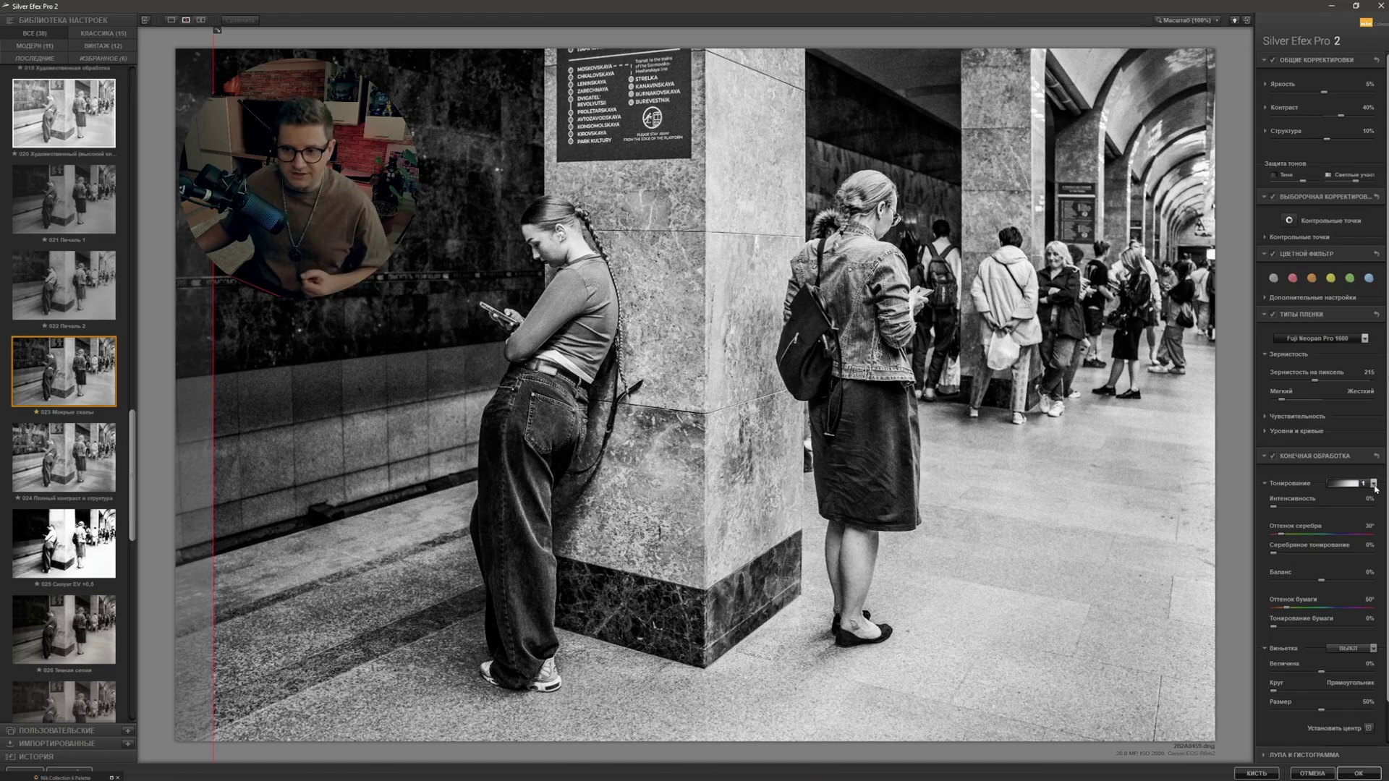
Apply the split-tone toning preset and lower its strength to about 25%.
{"action": "left_click", "coordinate": [1374, 484]}
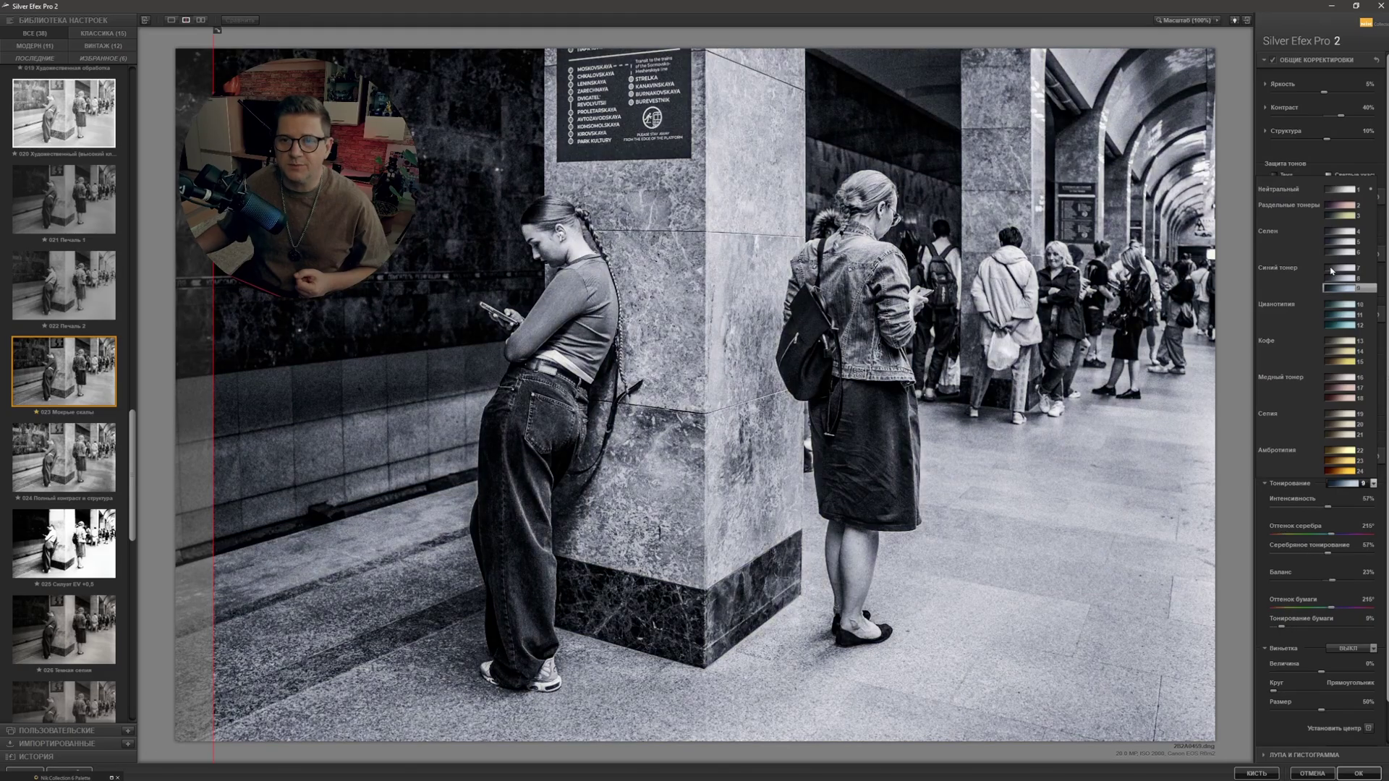
{"action": "left_click", "coordinate": [1340, 219]}
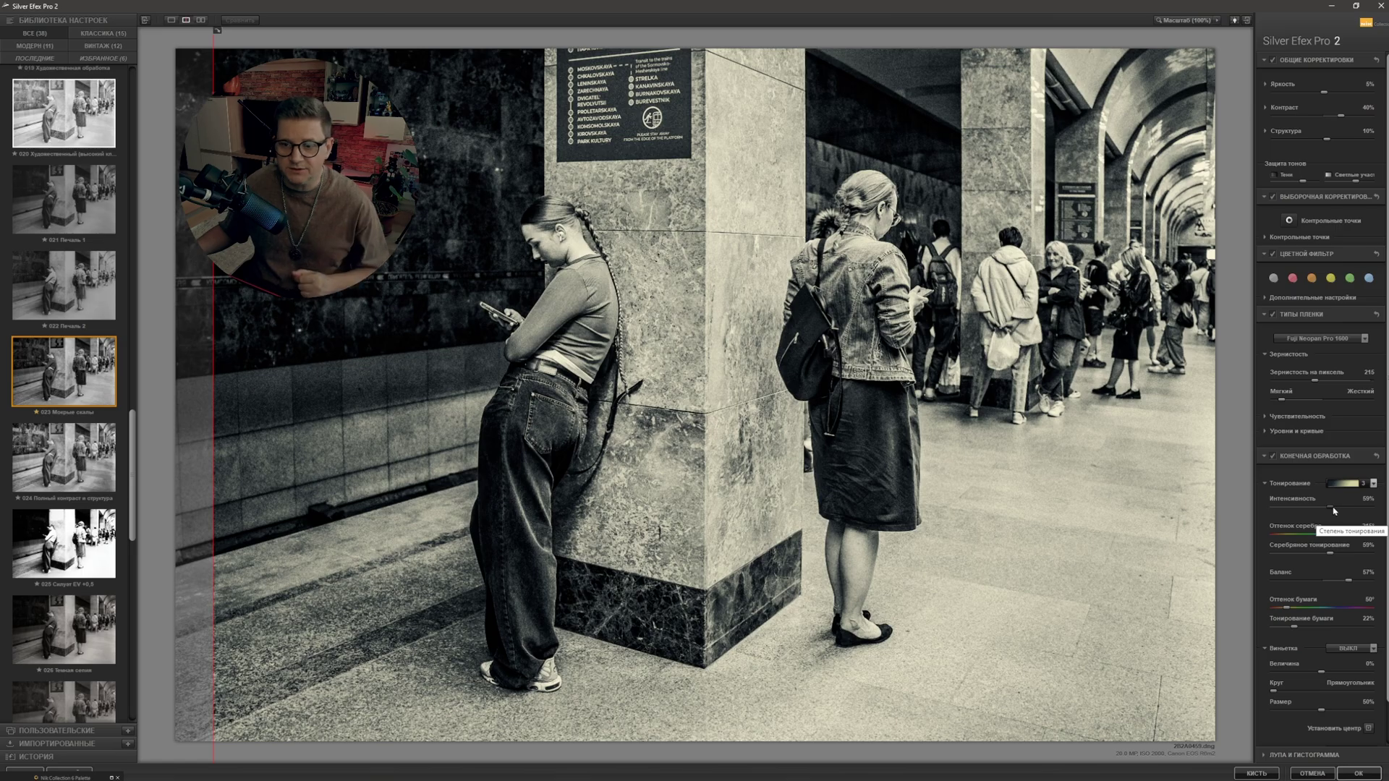
{"action": "left_click_drag", "start_coordinate": [1332, 510], "coordinate": [1298, 510]}
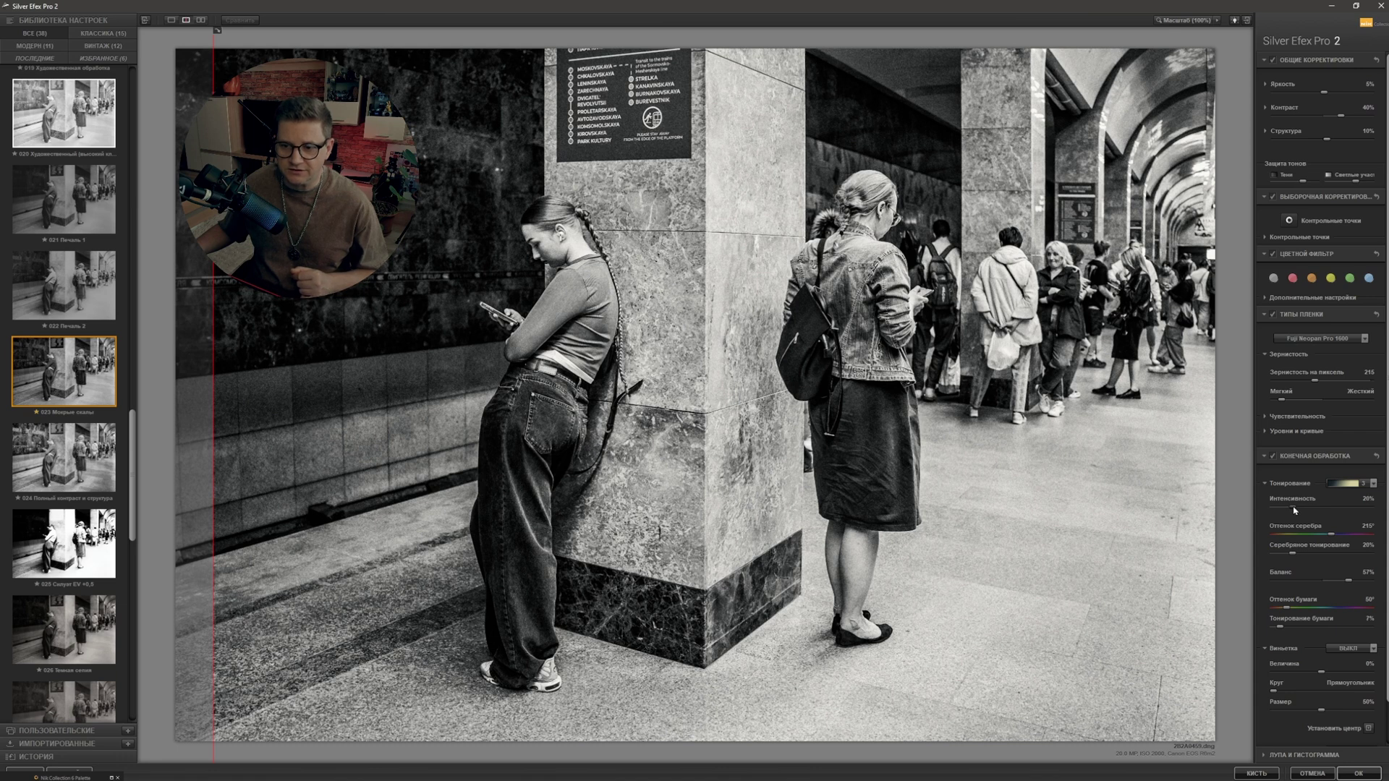
{"action": "left_click_drag", "start_coordinate": [1273, 510], "coordinate": [1274, 510]}
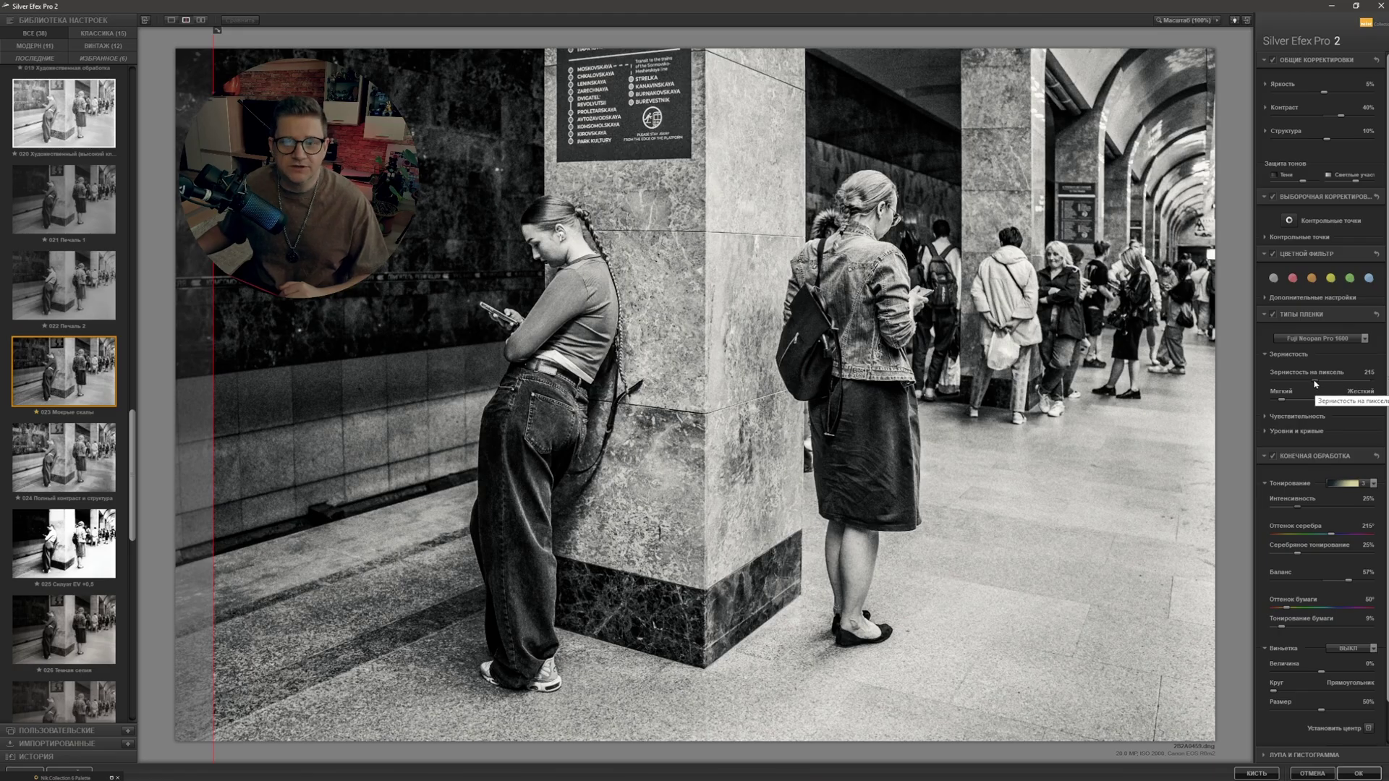
Try grain per pixel at 1 and about 300, then settle it at 200.
{"action": "left_click_drag", "start_coordinate": [1315, 381], "coordinate": [1261, 387]}
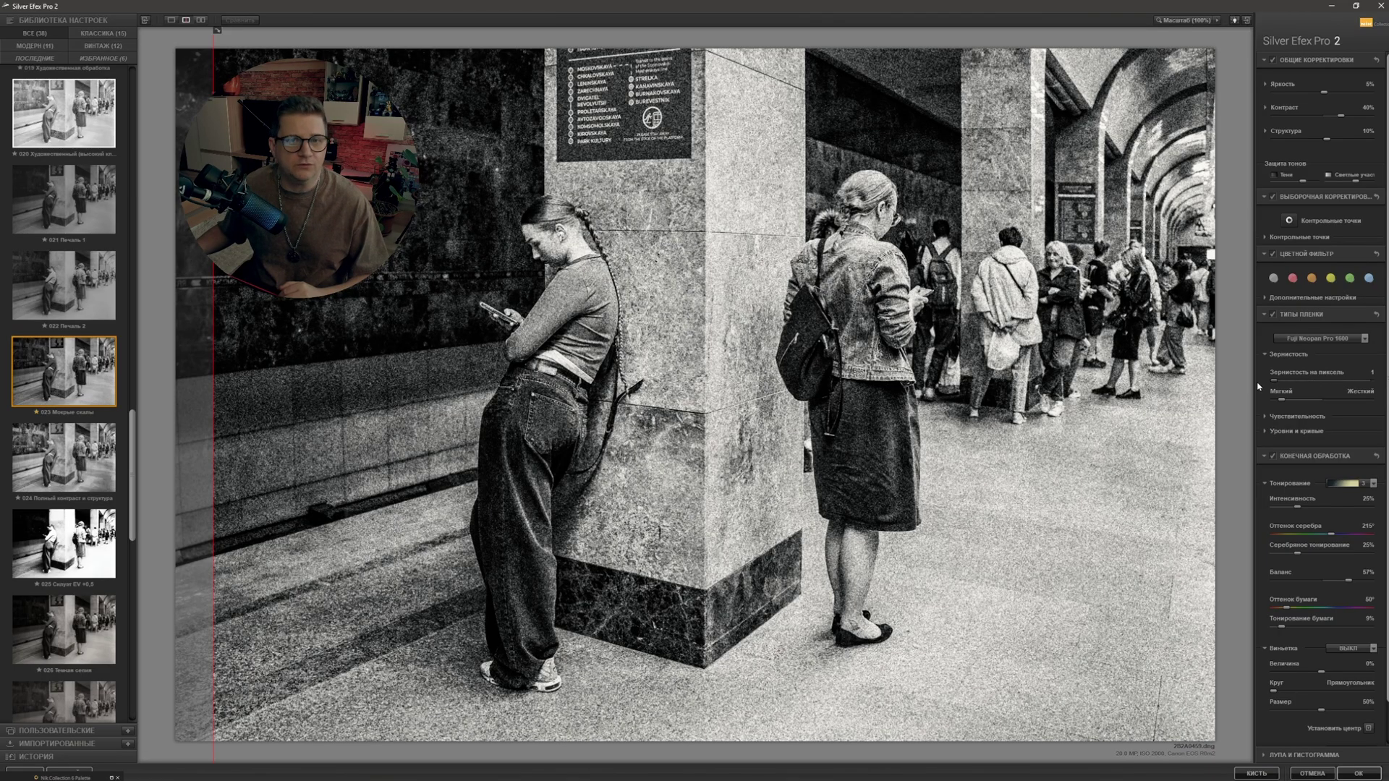
{"action": "left_click_drag", "start_coordinate": [1277, 387], "coordinate": [1334, 389]}
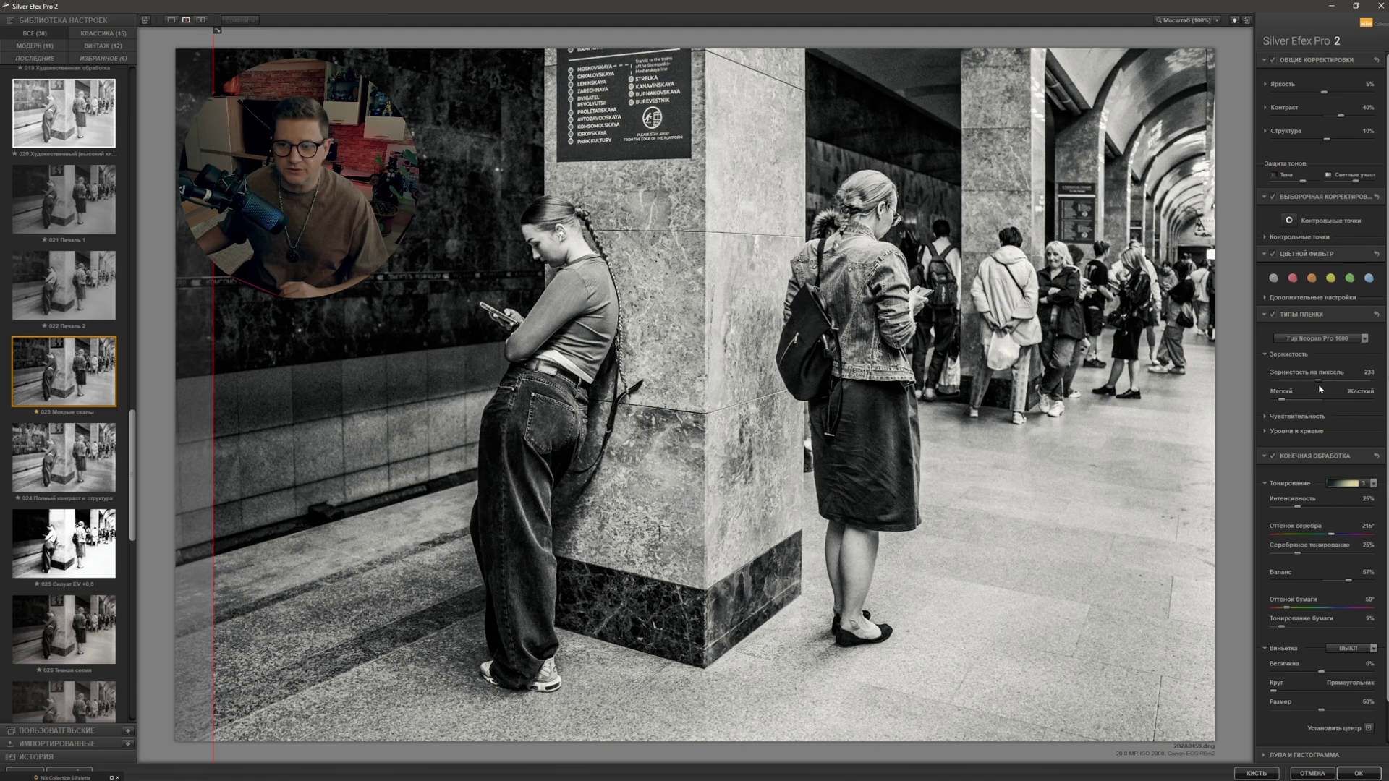
{"action": "left_click_drag", "start_coordinate": [1319, 388], "coordinate": [1311, 381]}
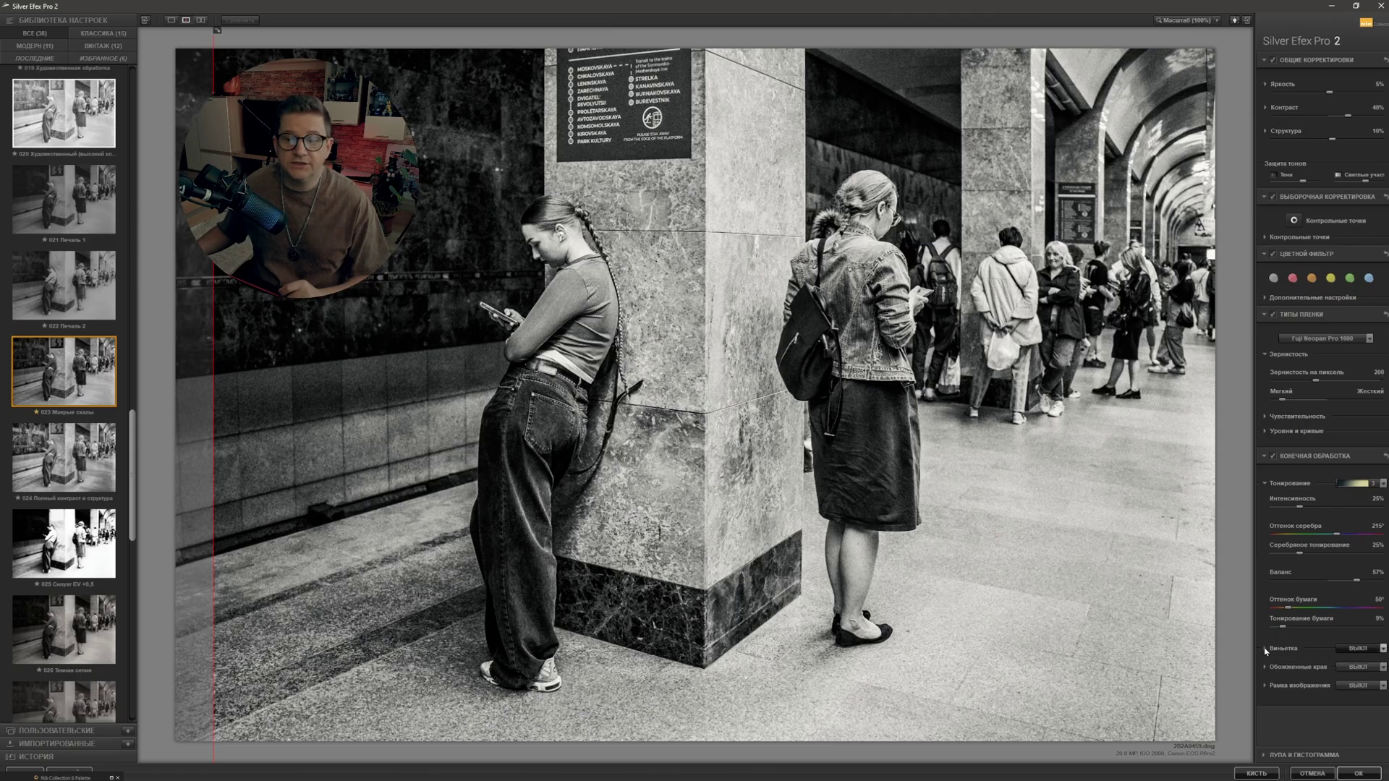
Choose a Lens Falloff preset from the Vignette dropdown.
{"action": "scroll", "coordinate": [1283, 640], "scroll_direction": "down", "scroll_amount": 1}
{"action": "scroll", "coordinate": [1283, 641], "scroll_direction": "down", "scroll_amount": 1}
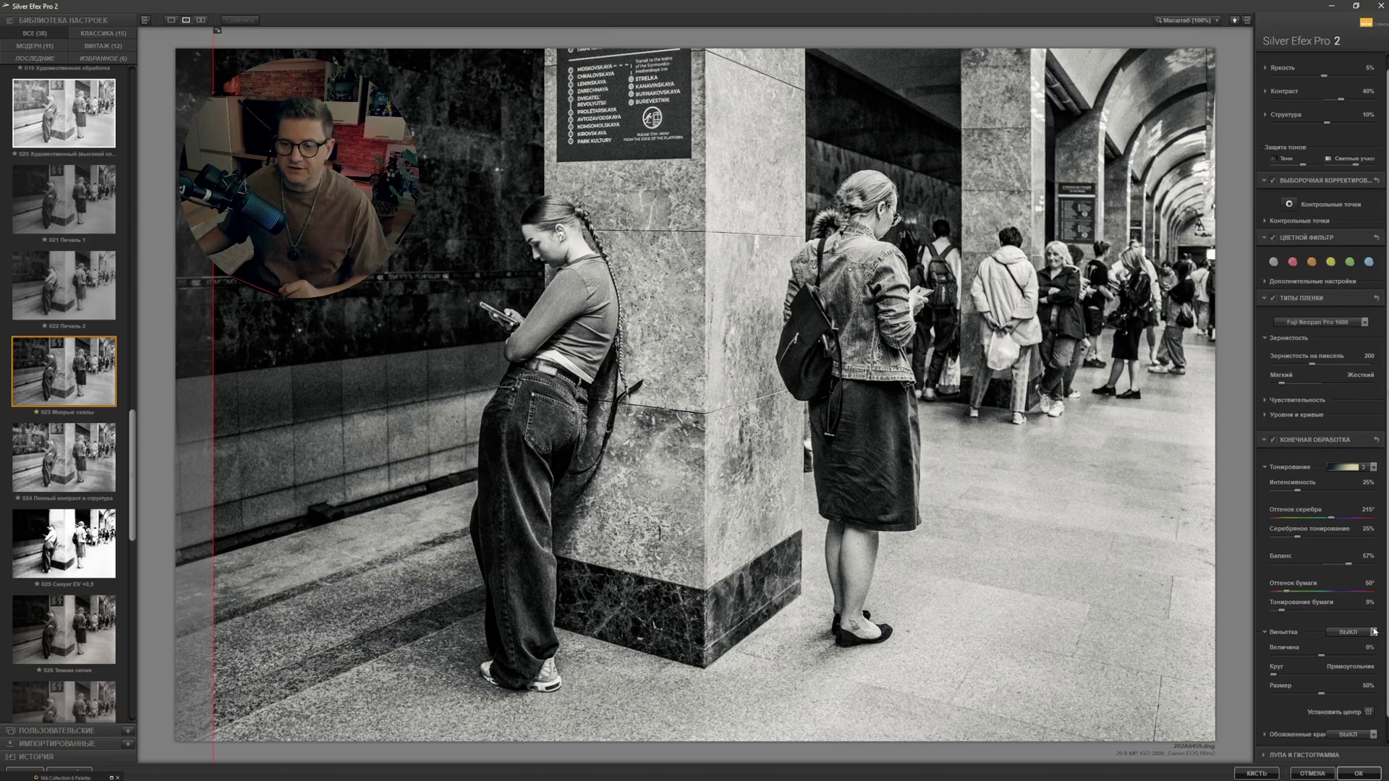
{"action": "left_click", "coordinate": [1360, 631]}
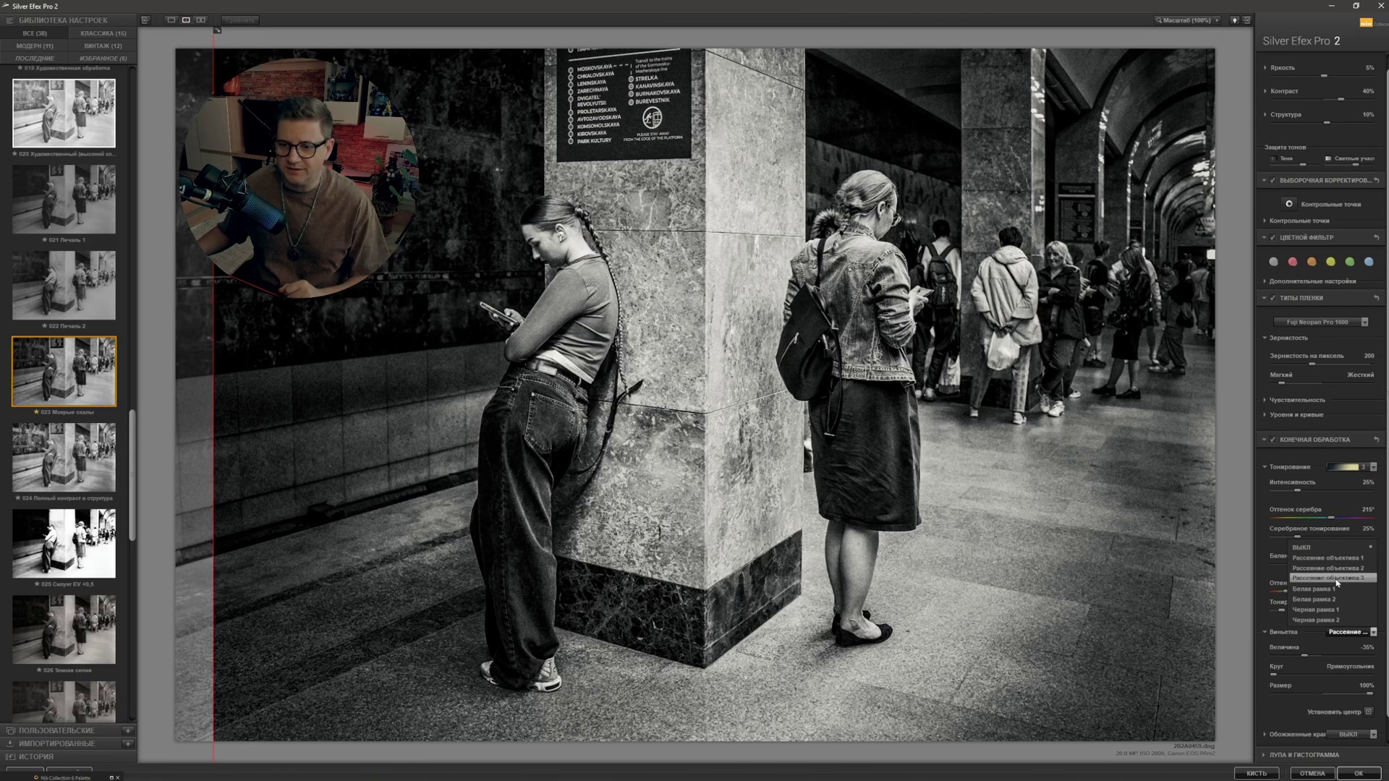
{"action": "left_click", "coordinate": [1336, 578]}
{"action": "scroll", "coordinate": [1273, 644], "scroll_direction": "down", "scroll_amount": 3}
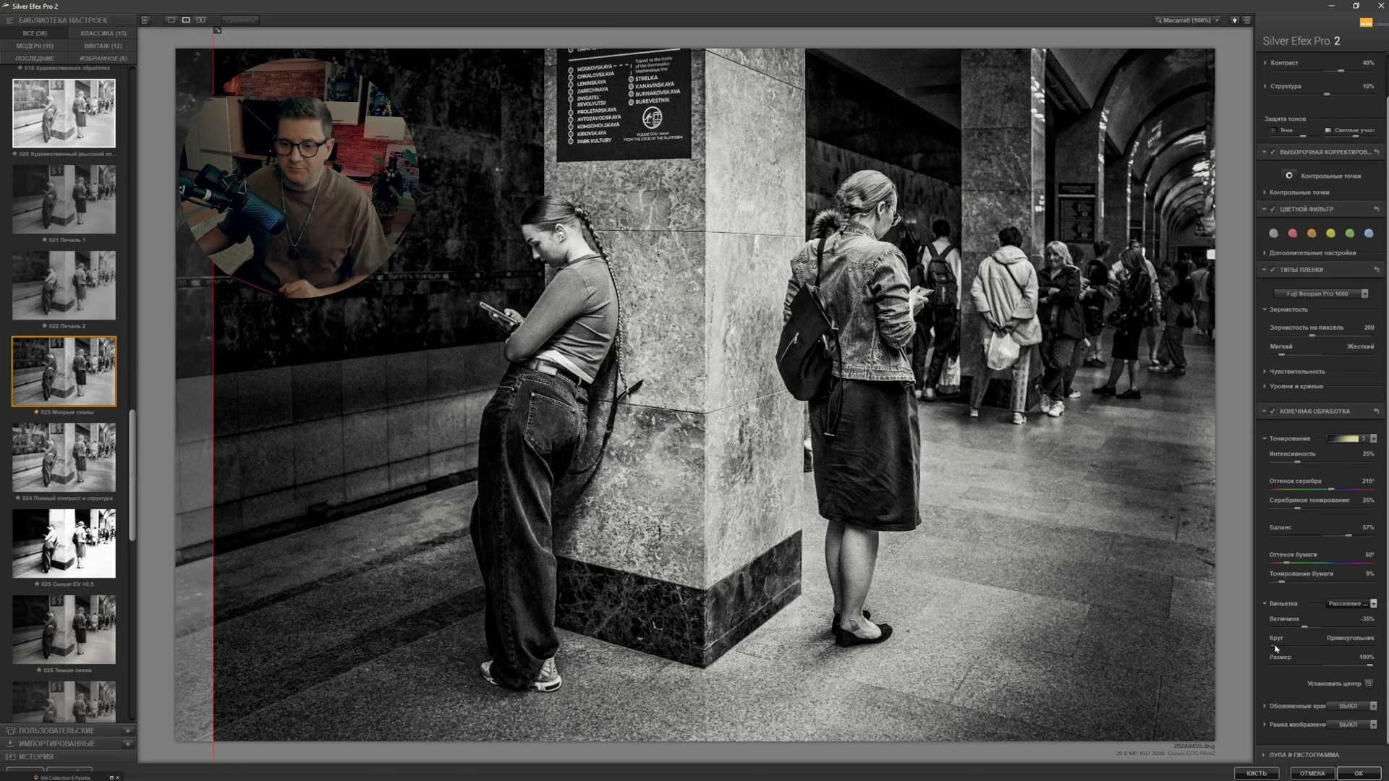
Tune the vignette to −15% amount, 54% size, more rectangular, then check the split preview.
{"action": "left_click_drag", "start_coordinate": [1304, 627], "coordinate": [1233, 631]}
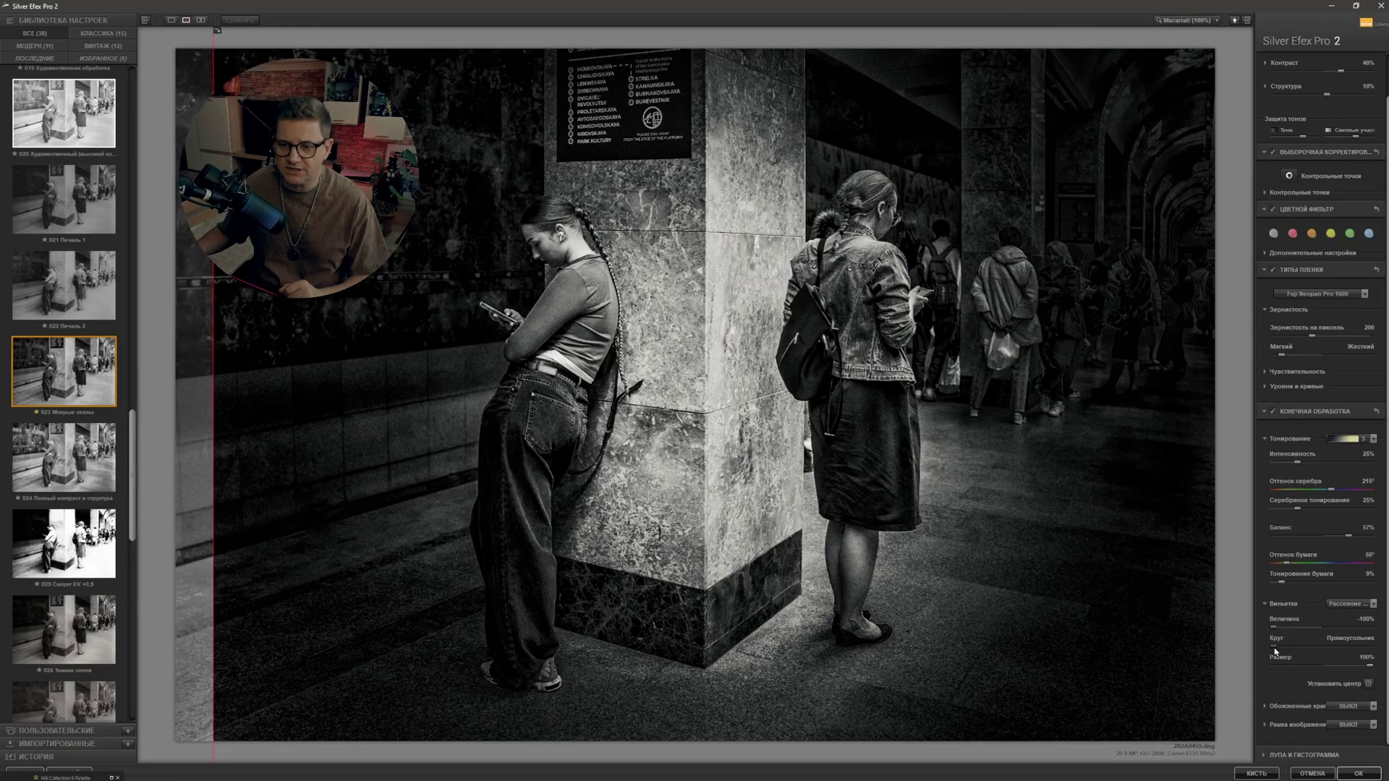
{"action": "mouse_move", "coordinate": [1275, 664]}
{"action": "left_mouse_down"}
{"action": "mouse_move", "coordinate": [1347, 669]}
{"action": "mouse_move", "coordinate": [1327, 669]}
{"action": "left_mouse_up"}
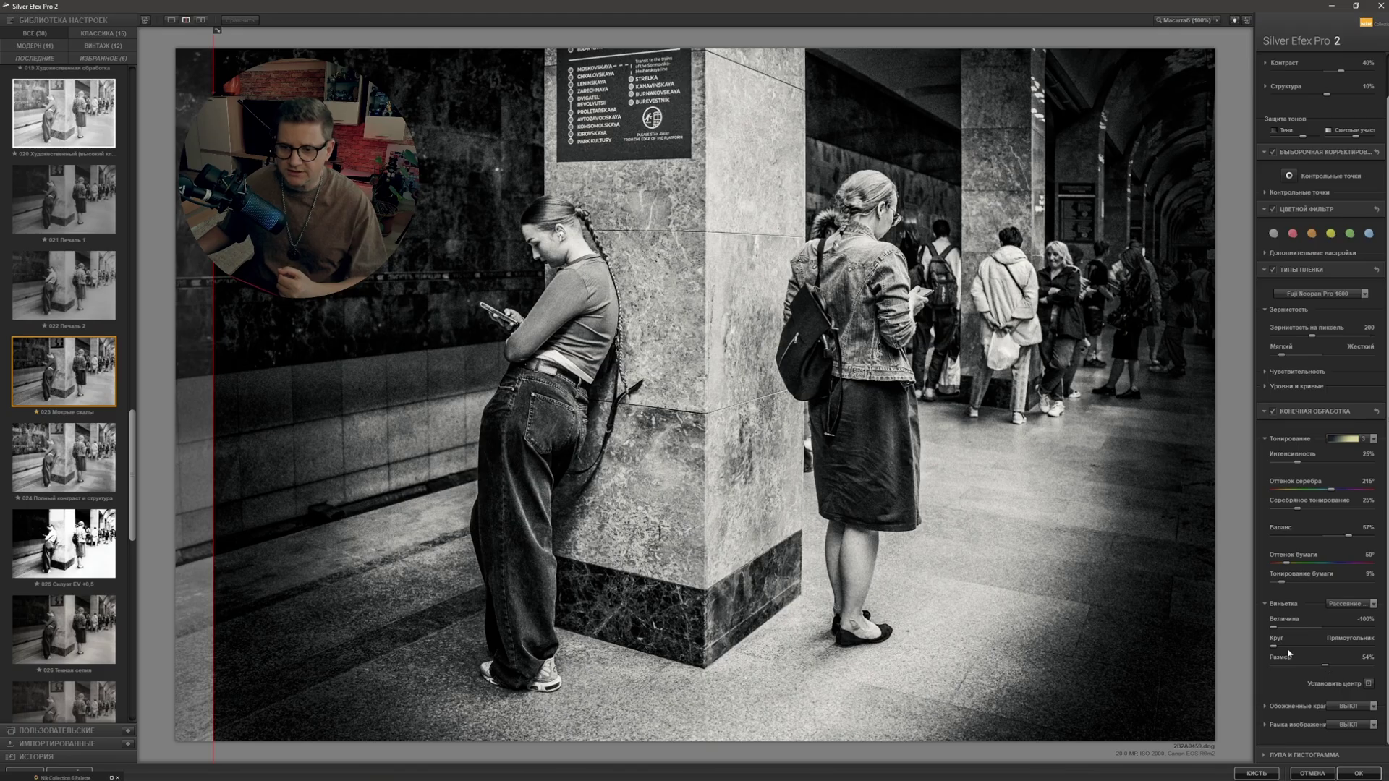
{"action": "left_click_drag", "start_coordinate": [1274, 647], "coordinate": [1322, 652]}
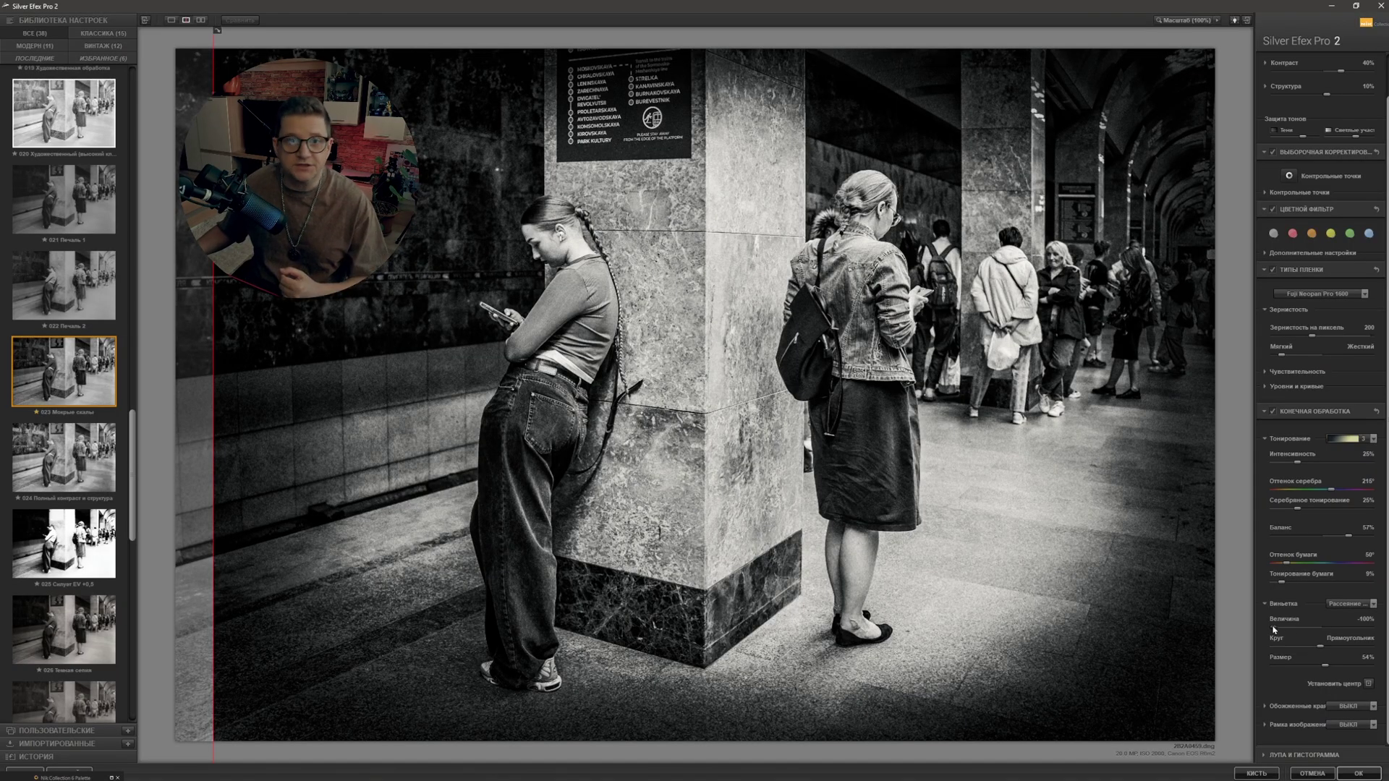
{"action": "left_click_drag", "start_coordinate": [1274, 631], "coordinate": [1295, 629]}
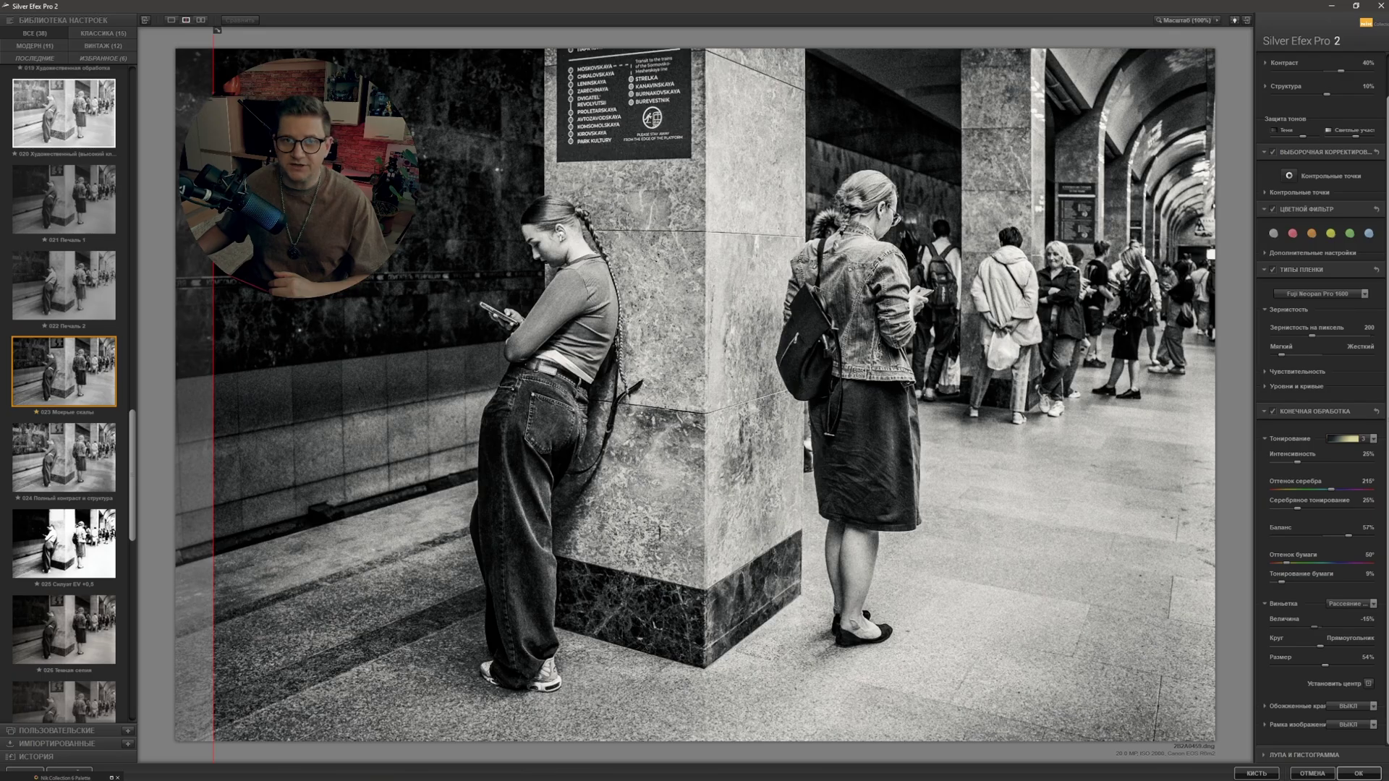
{"action": "mouse_move", "coordinate": [214, 284]}
{"action": "left_mouse_down"}
{"action": "mouse_move", "coordinate": [1202, 284]}
{"action": "mouse_move", "coordinate": [178, 284]}
{"action": "mouse_move", "coordinate": [1207, 284]}
{"action": "mouse_move", "coordinate": [188, 275]}
{"action": "mouse_move", "coordinate": [193, 259]}
{"action": "left_mouse_up"}
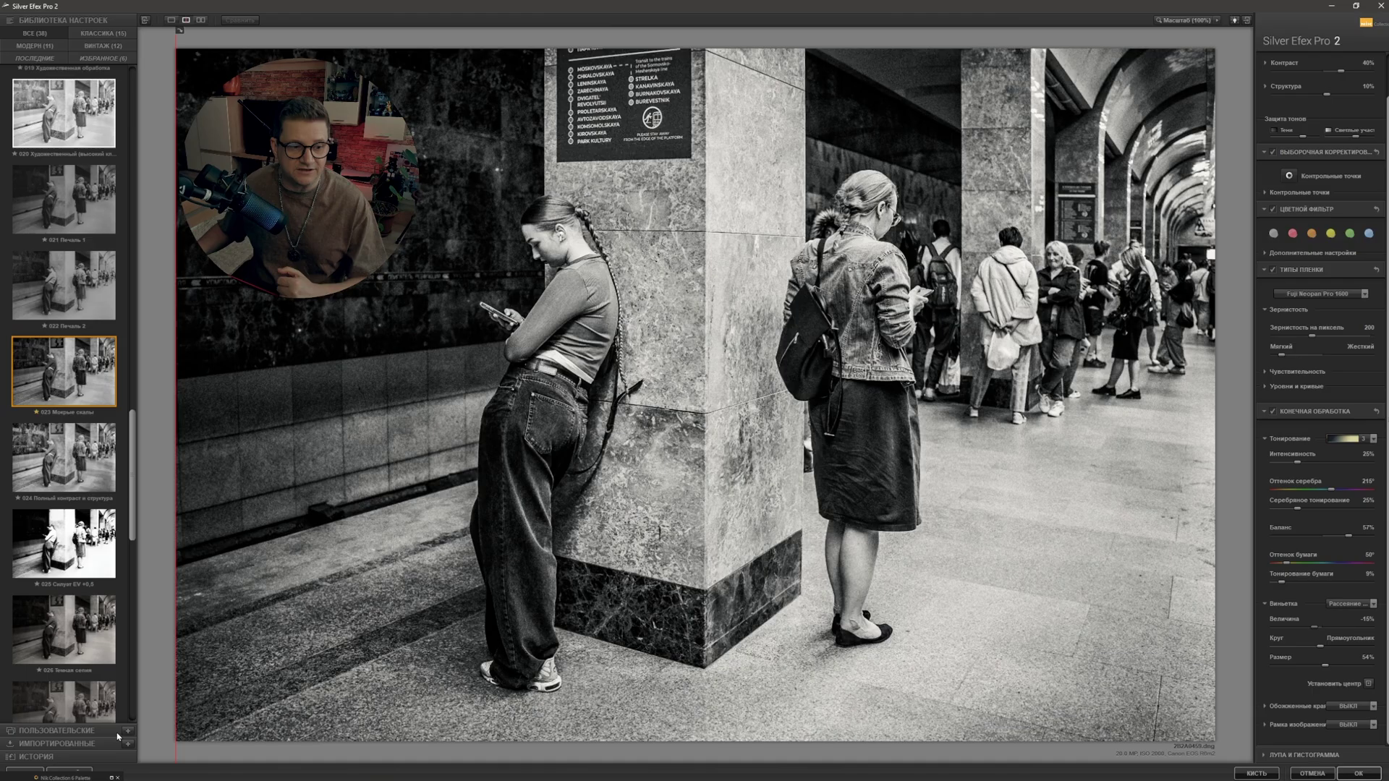
Store the current settings as custom preset 'Street_001' and apply the effect as a new layer.
{"action": "left_click", "coordinate": [127, 731]}
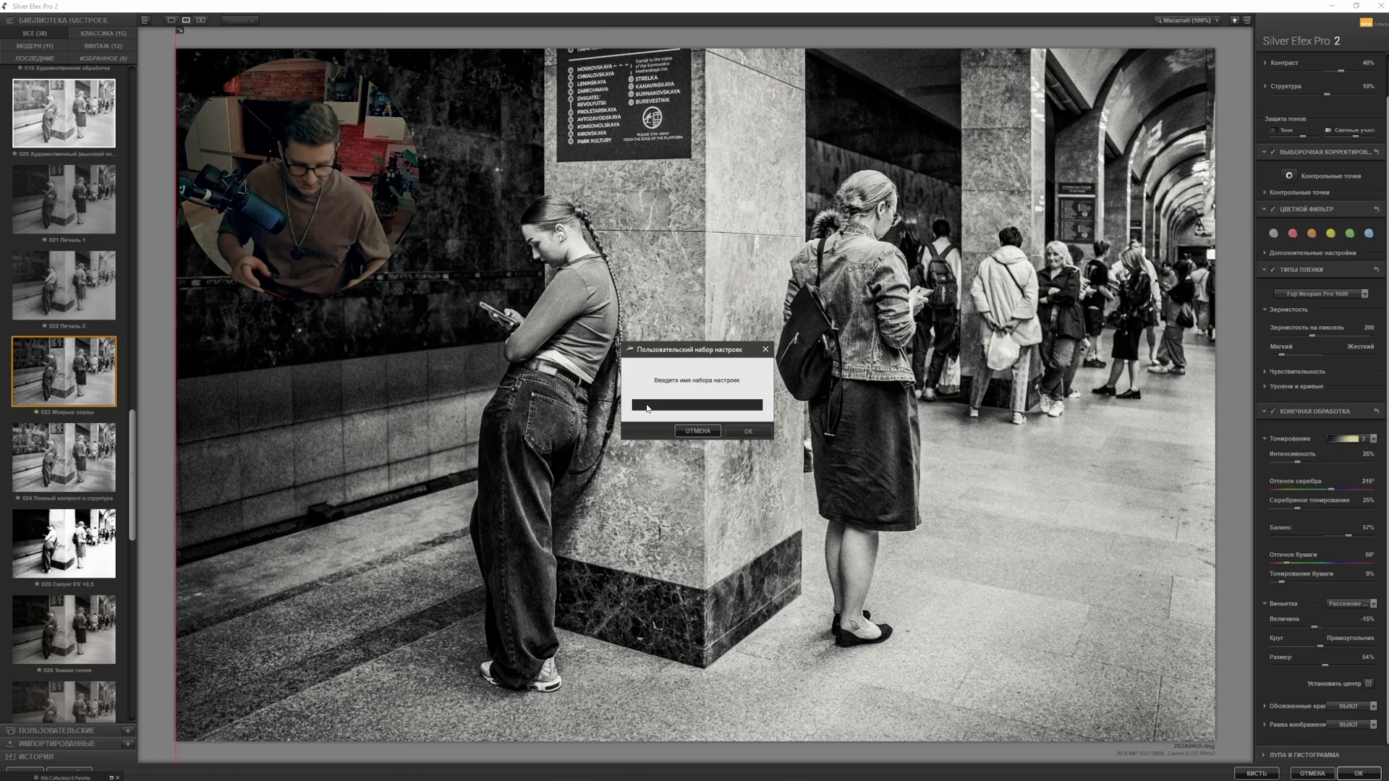
{"action": "type", "text": "0"}
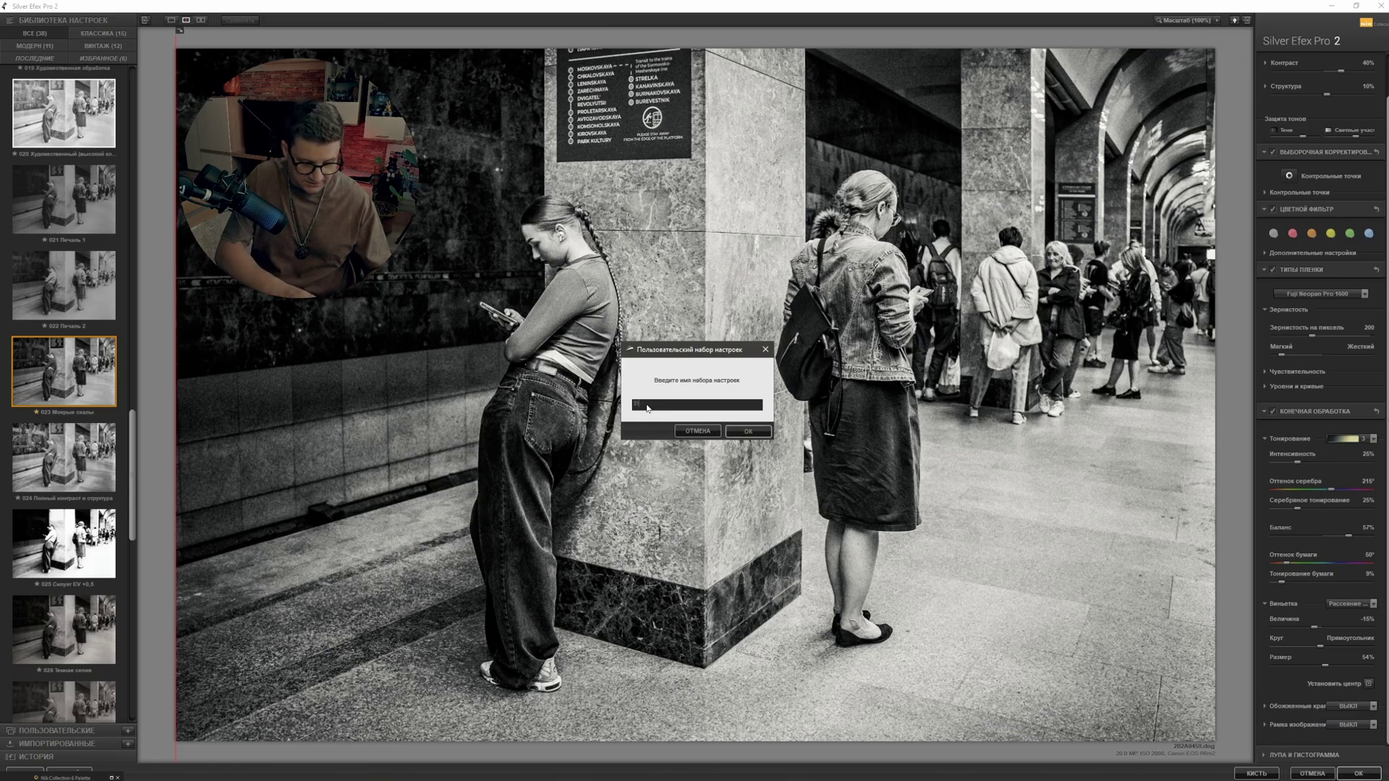
{"action": "type", "text": "reet_001"}
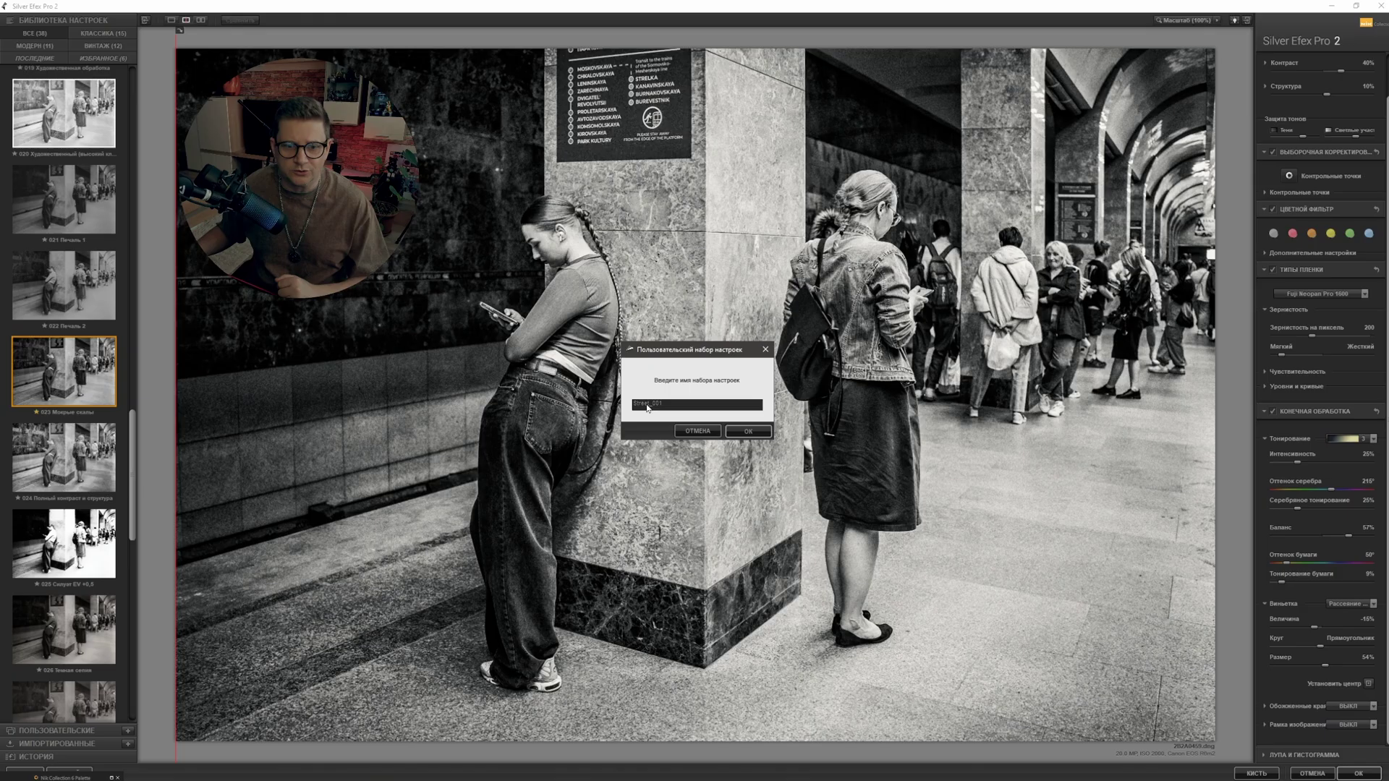
{"action": "left_click", "coordinate": [758, 432]}
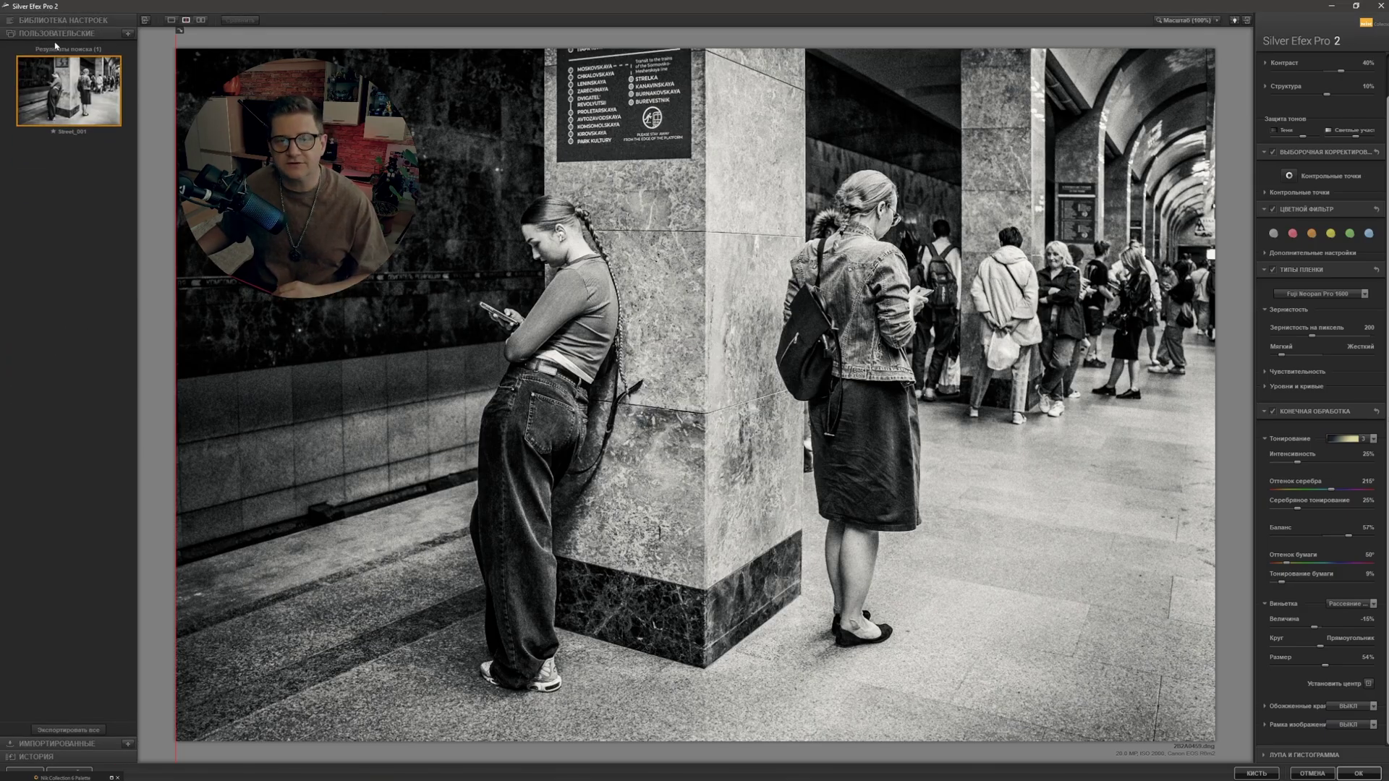
{"action": "mouse_move", "coordinate": [68, 91]}
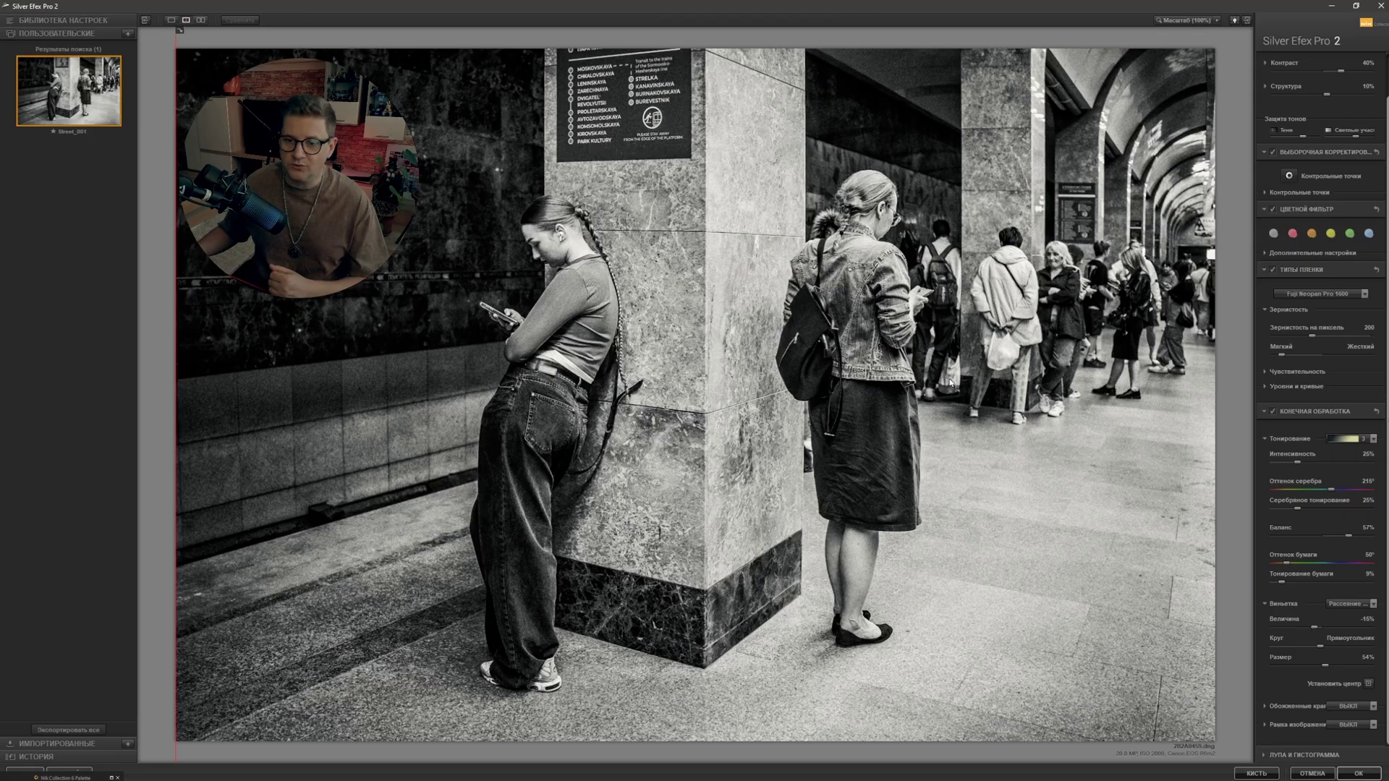
{"action": "left_click", "coordinate": [1359, 773]}
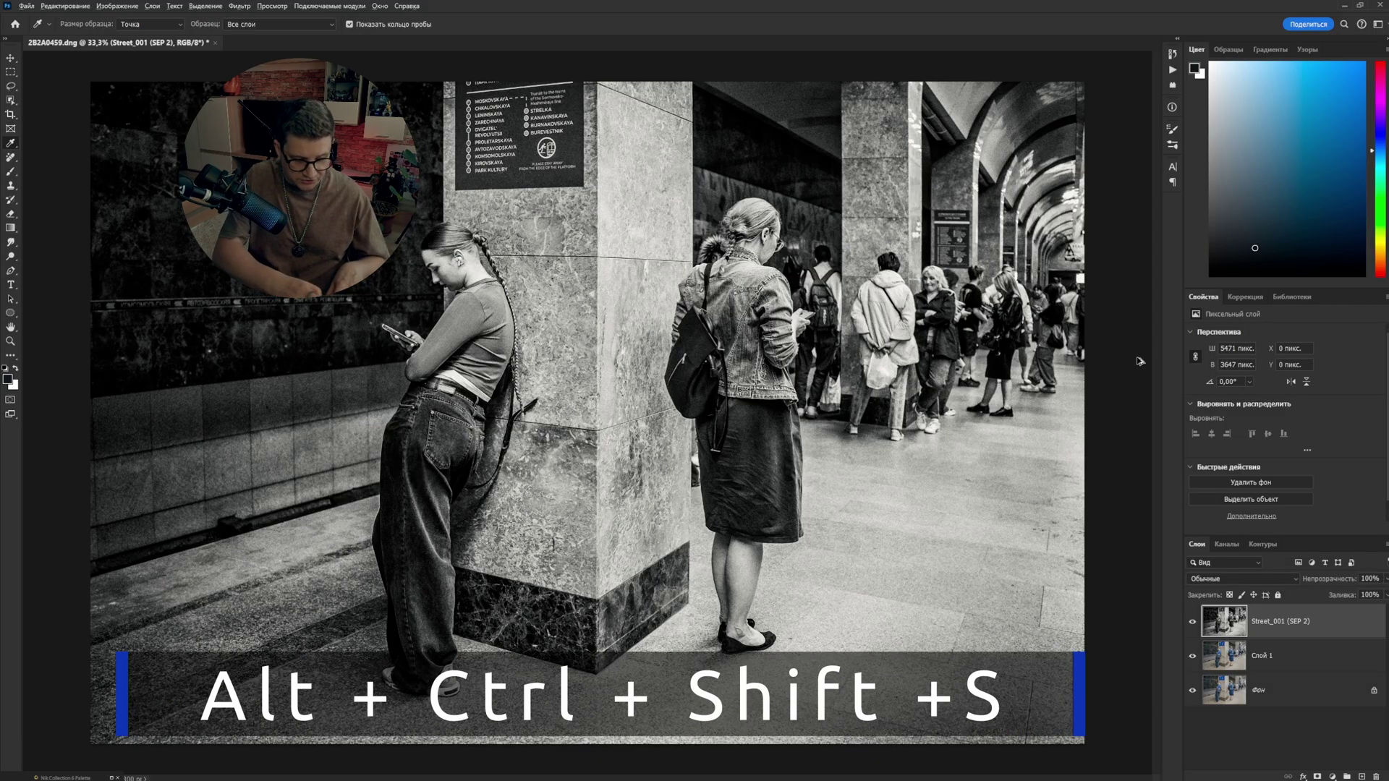
Save for Web as a quality-100 JPEG at 3840 × 2560 px and confirm the save.
{"action": "key", "text": "ctrl+alt+shift+s"}
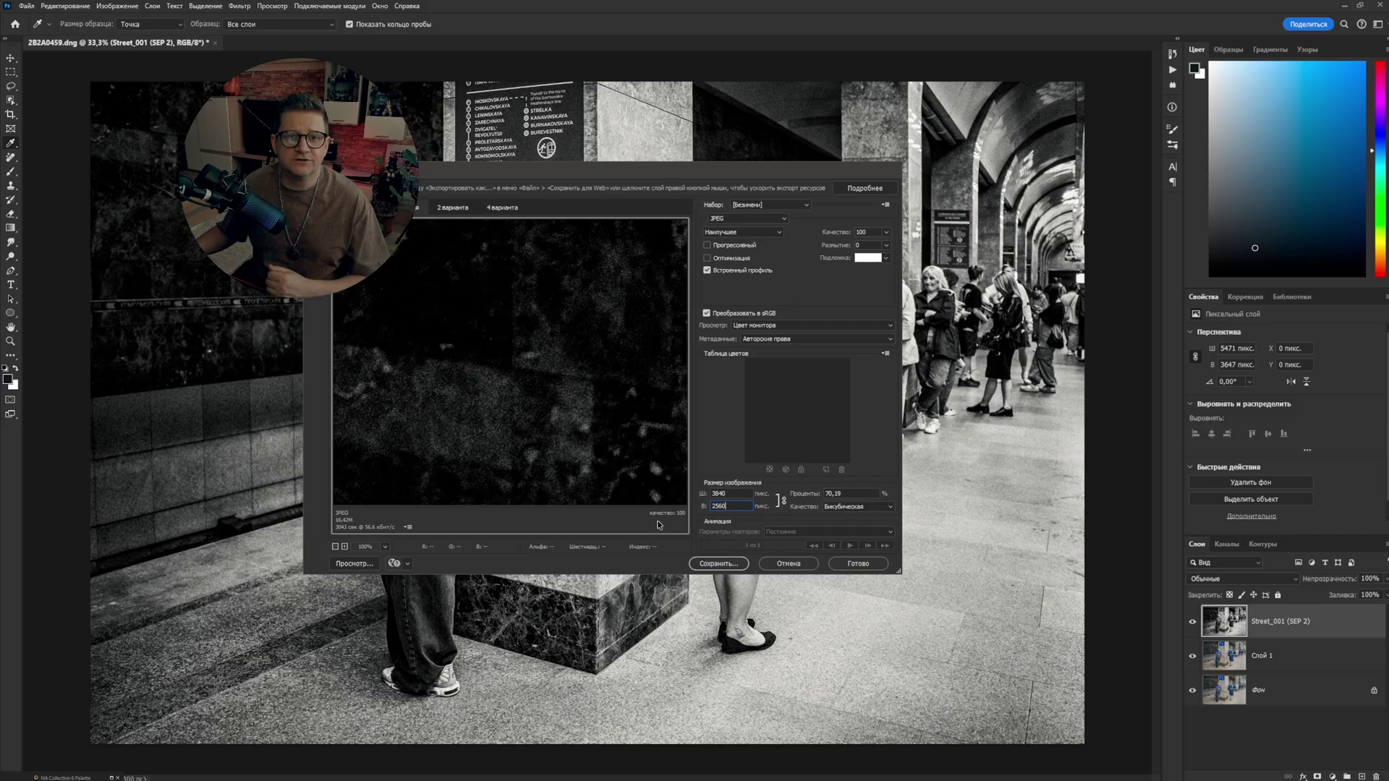
{"action": "key", "text": "Tab"}
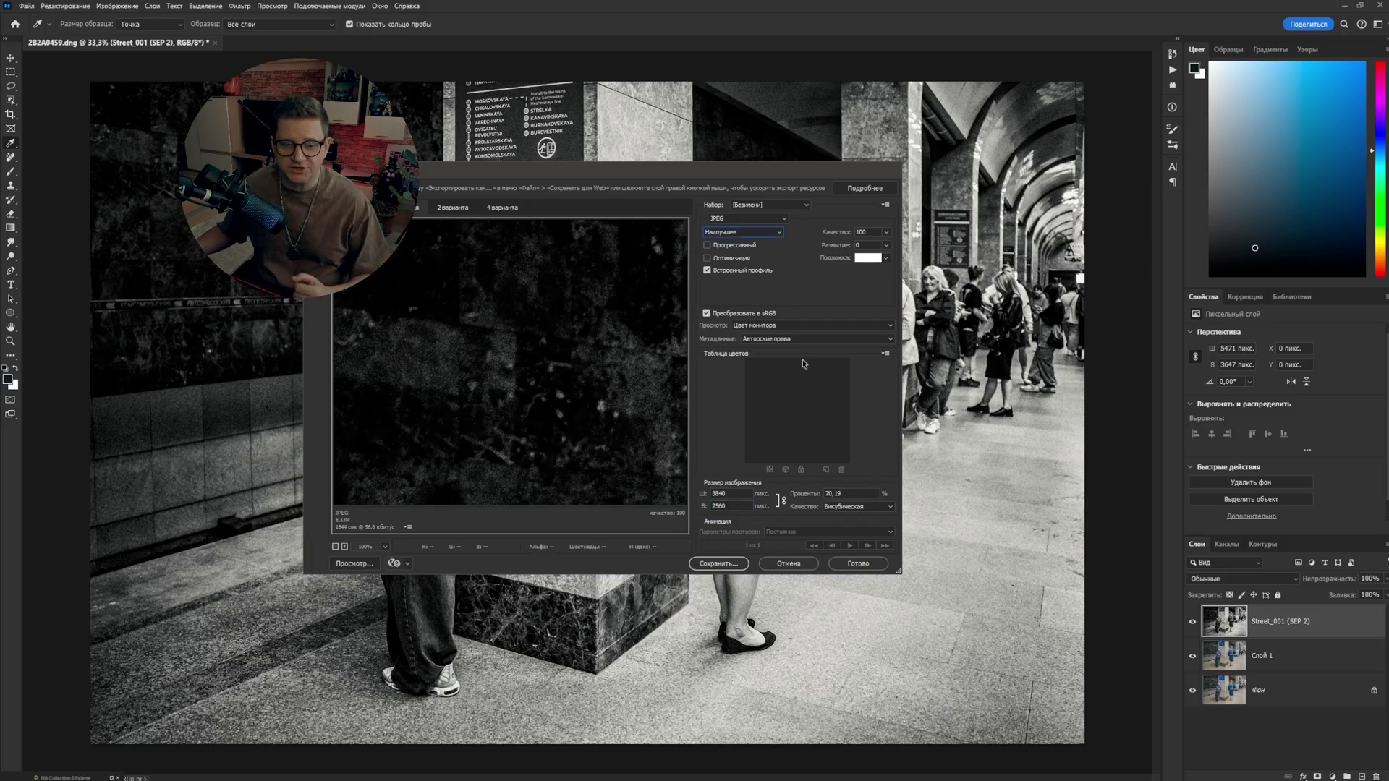
{"action": "left_click", "coordinate": [719, 563]}
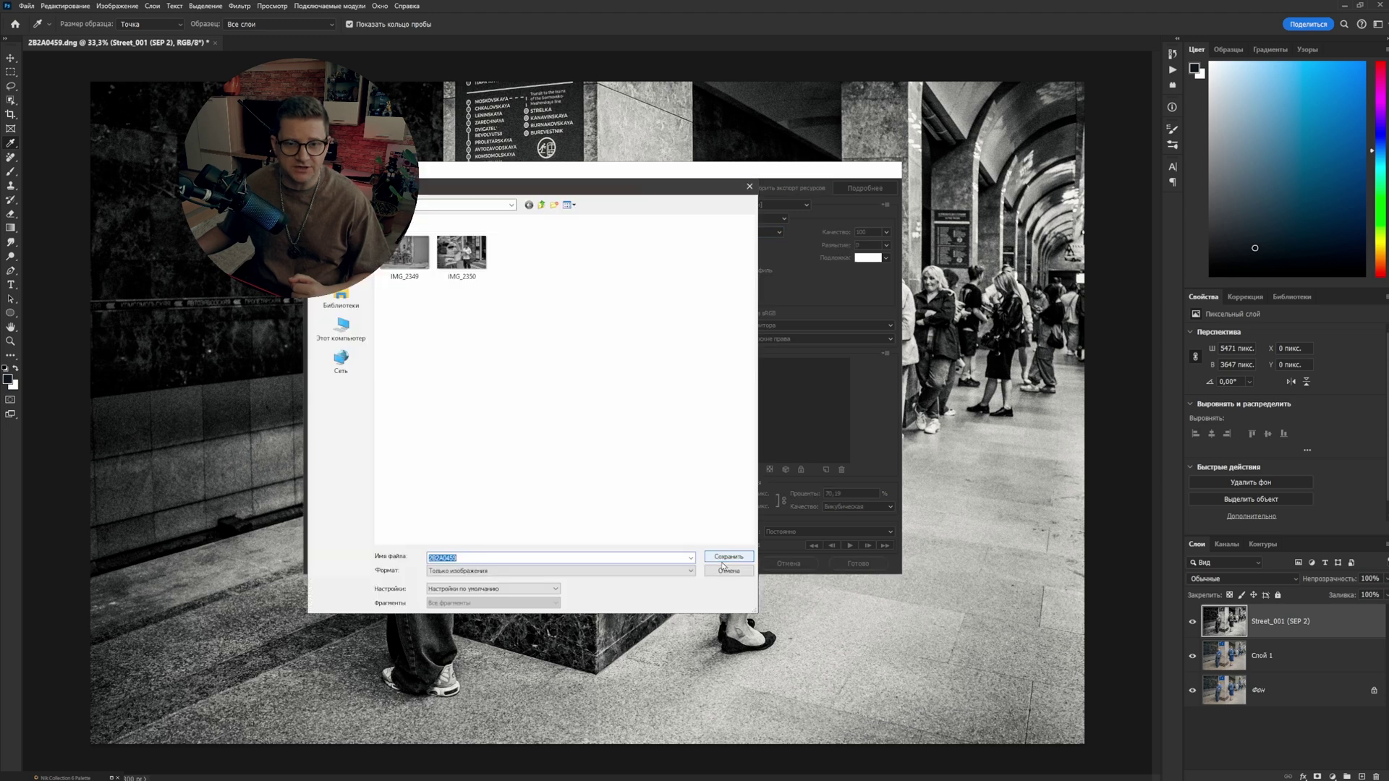
{"action": "left_click", "coordinate": [729, 557]}
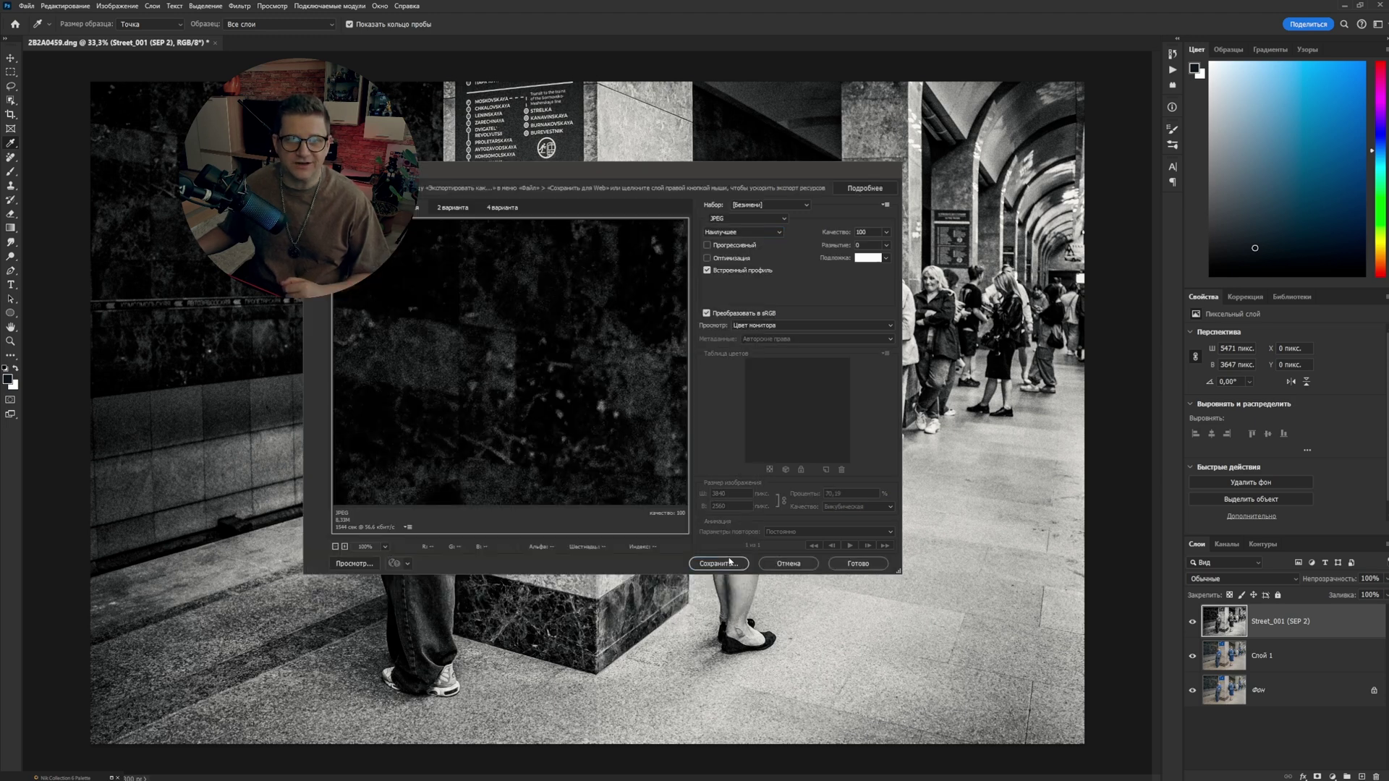